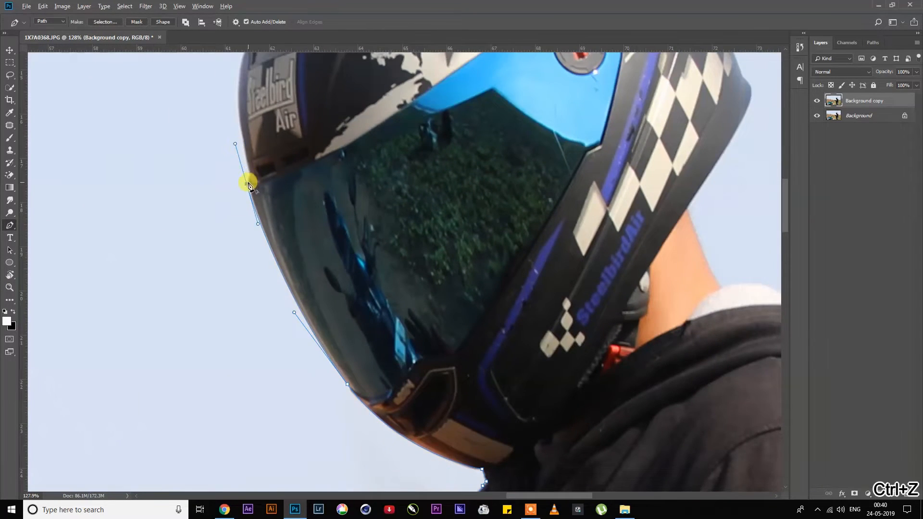
- Trace the Pen tool path around the helmet's outer edge and down the neck to the hoodie collar, redoing misplaced anchor points
drag(258, 281, 277, 257)
drag(385, 192, 538, 170)
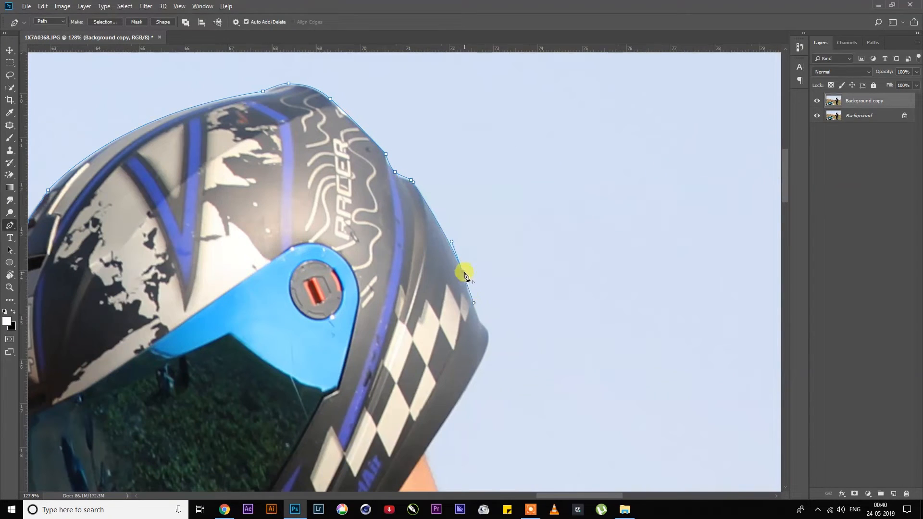
key(ctrl+z)
key(ctrl+alt+z)
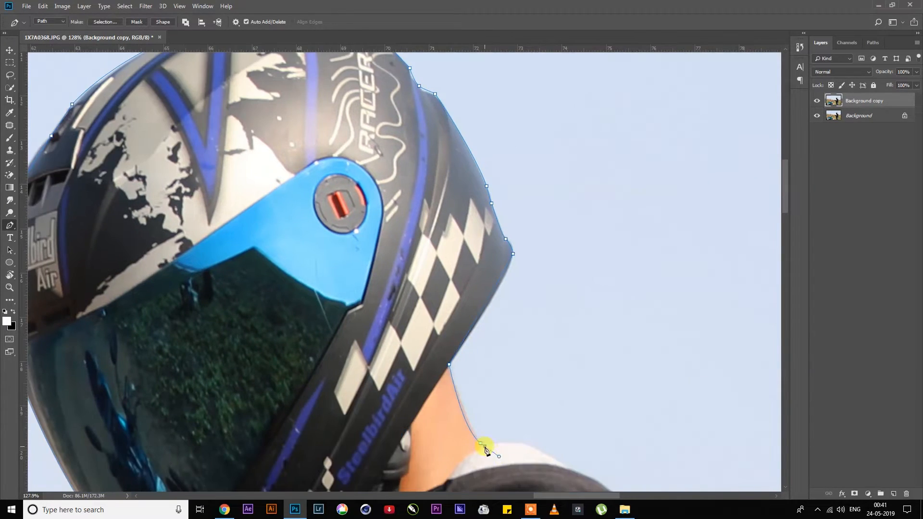
drag(426, 262, 479, 305)
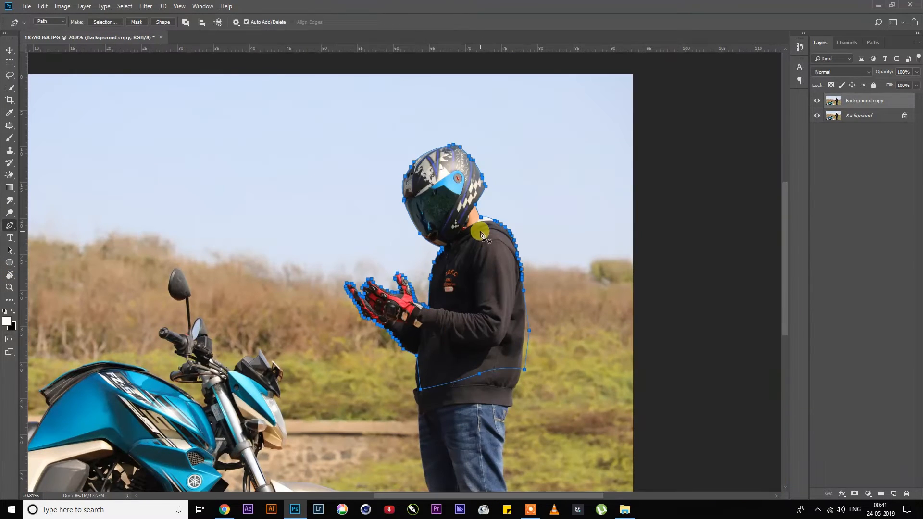
- Convert the rider's path into a selection and copy the selected area of Background copy to a new layer
right_click(480, 235)
click(524, 268)
click(518, 139)
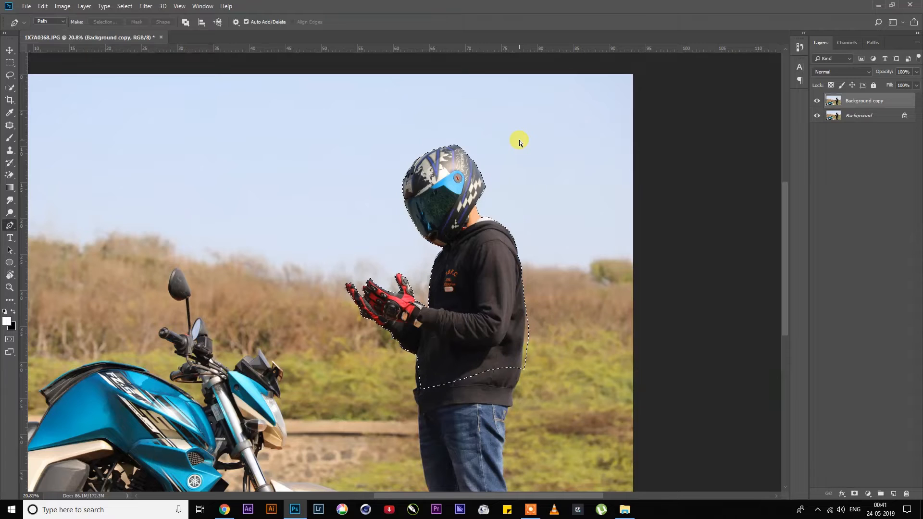
key(ctrl+j)
scroll(427, 233, down, 3)
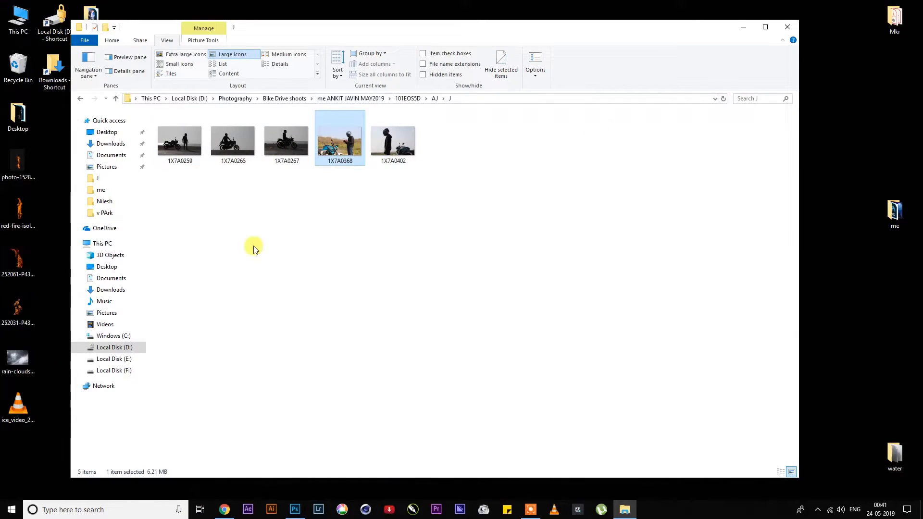
- Place the rain-clouds image from the desktop into the photo and scale it to cover the full width of the sky
click(783, 29)
drag(17, 358, 775, 456)
drag(616, 421, 339, 133)
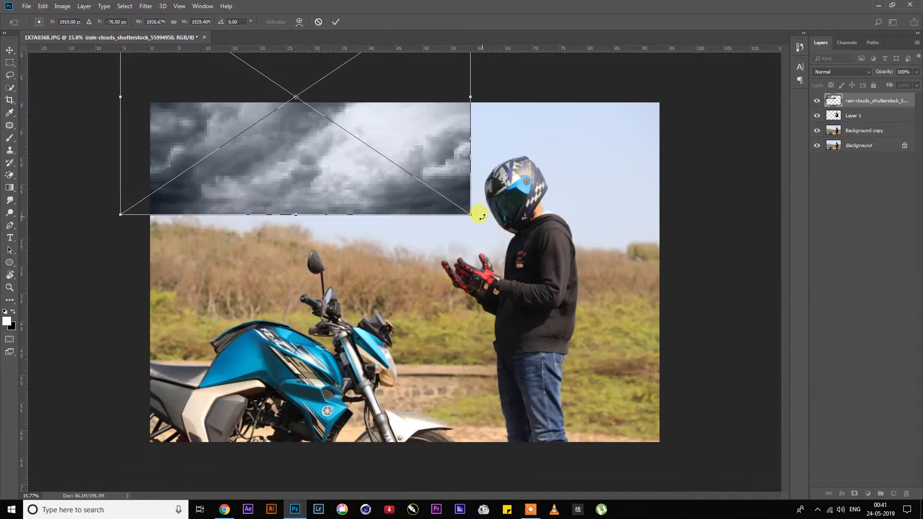
drag(472, 222, 610, 264)
drag(518, 235, 520, 177)
drag(594, 236, 683, 294)
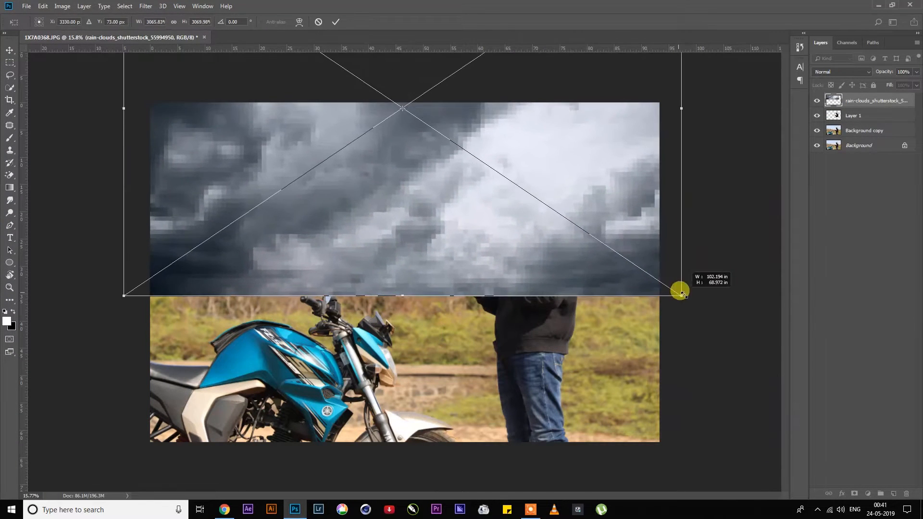
drag(626, 265, 628, 279)
key(Return)
- Move the rain-clouds layer below the rider cutout layer and shift the clouds up in the photo
drag(855, 101, 858, 118)
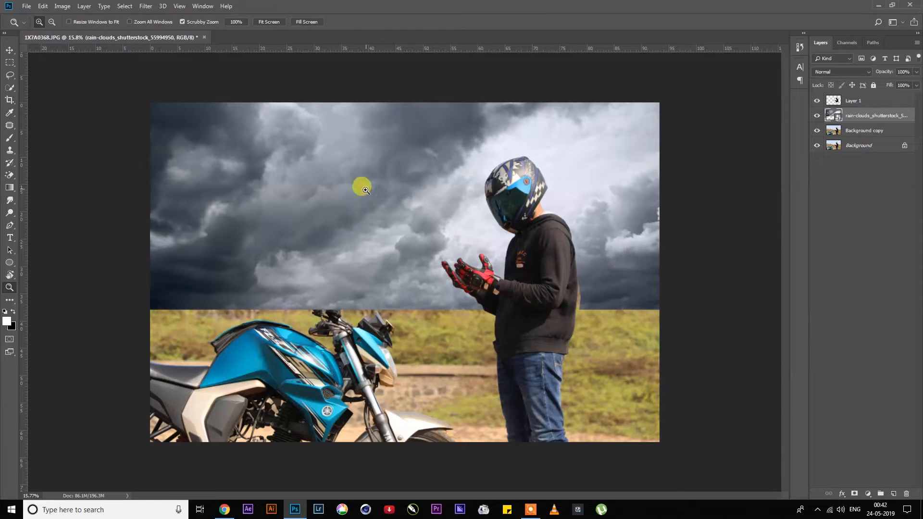
key(v)
mouse_move(365, 190)
mouse_down()
mouse_move(369, 154)
mouse_move(368, 186)
mouse_up()
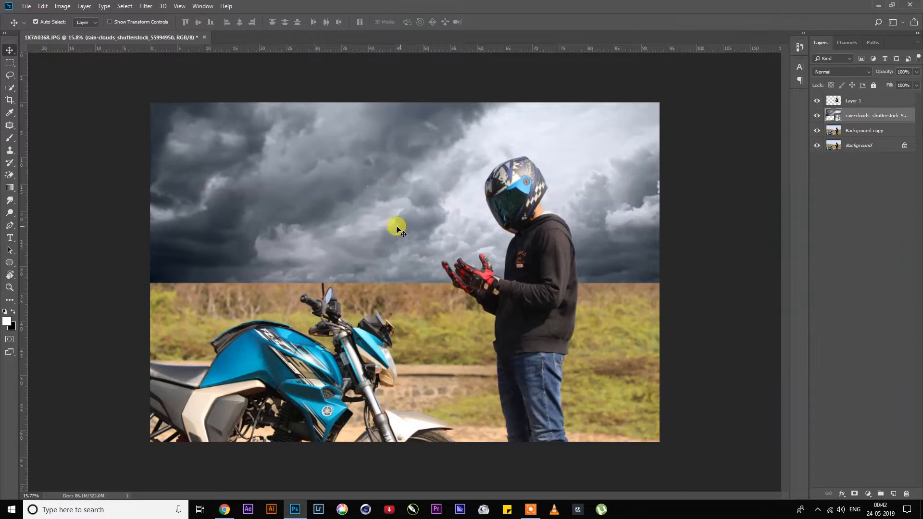
- Lower the cloud layer's opacity to 55%, mask the clouds off the hills with a soft black brush, and restore opacity to 100%
drag(903, 83, 895, 82)
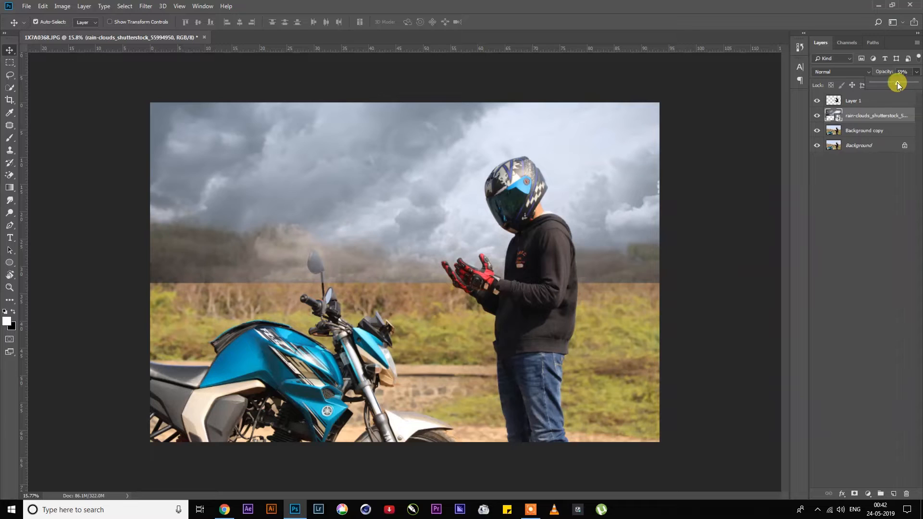
click(855, 494)
key(b)
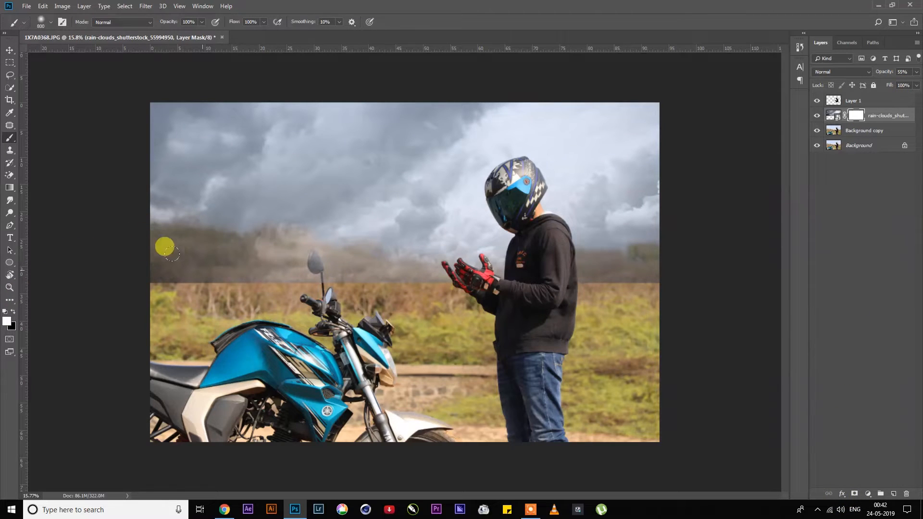
mouse_move(39, 283)
mouse_down()
mouse_move(184, 262)
mouse_move(125, 250)
mouse_move(224, 245)
mouse_move(171, 250)
mouse_up()
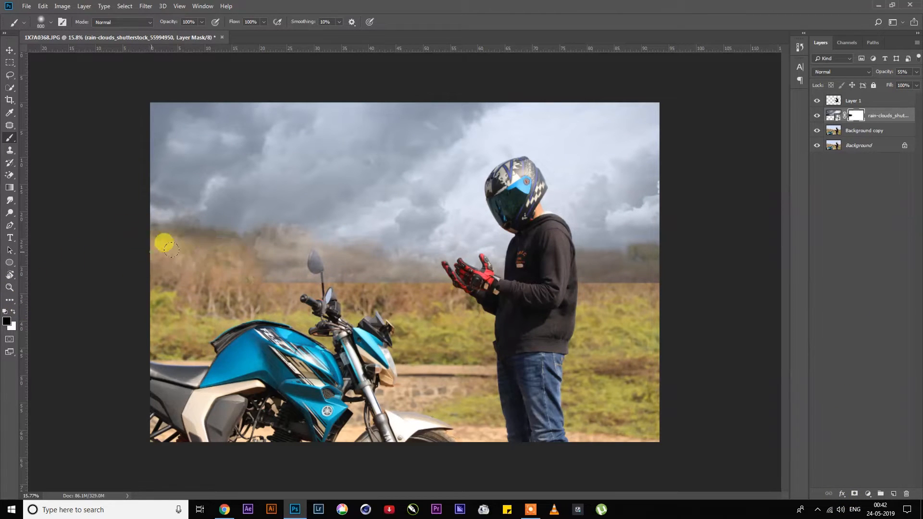
drag(287, 280, 284, 255)
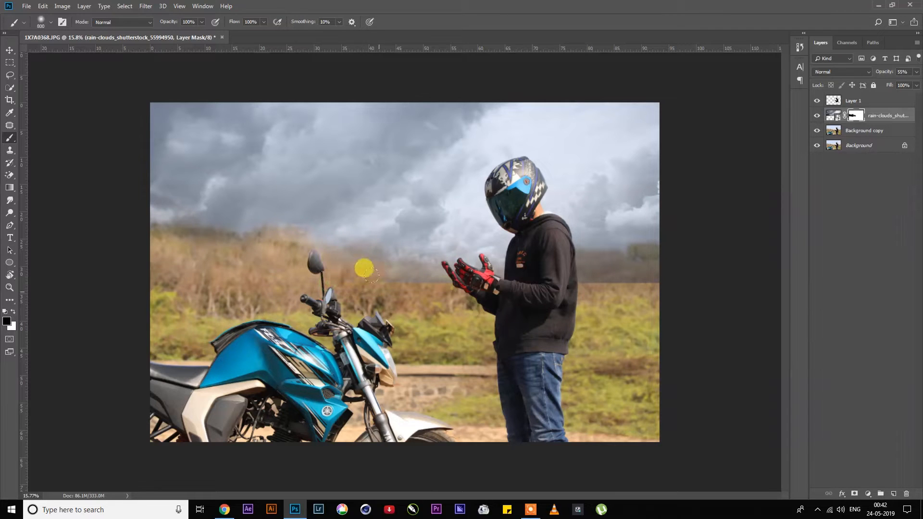
mouse_move(558, 263)
mouse_down()
mouse_move(627, 254)
mouse_move(631, 264)
mouse_up()
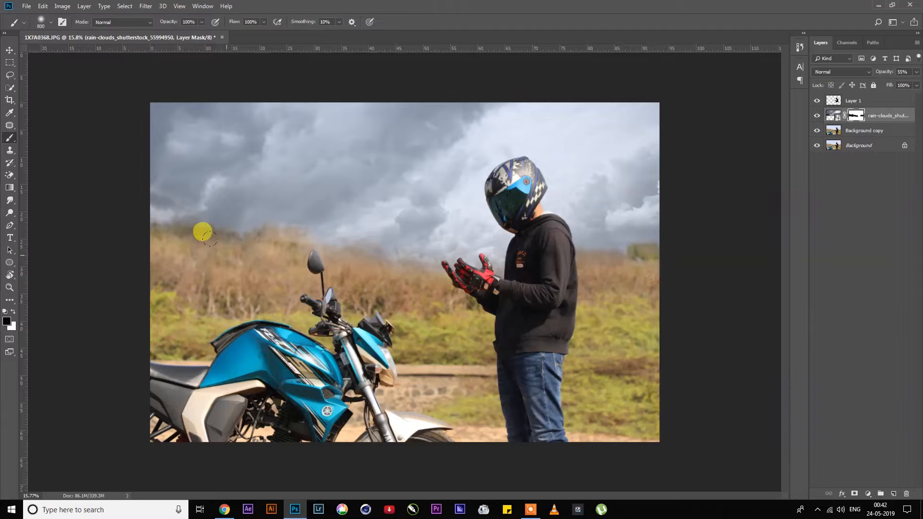
drag(914, 86, 918, 85)
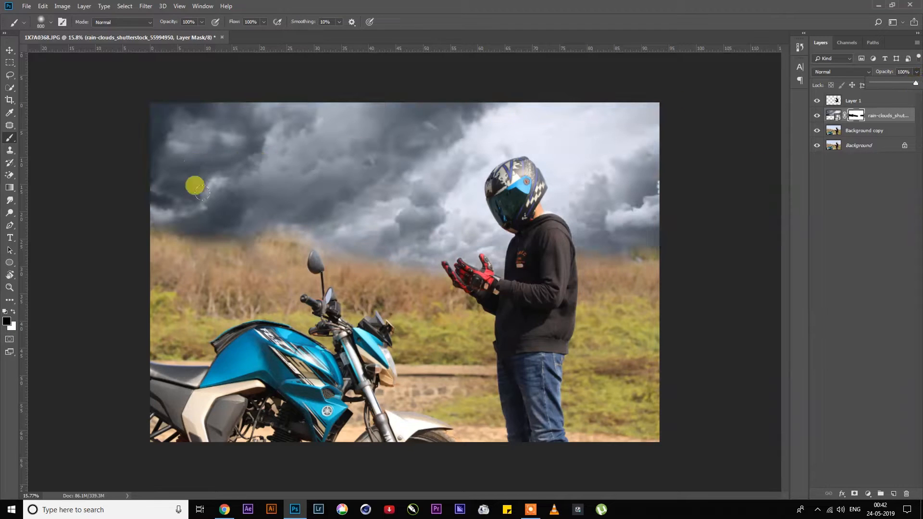
mouse_move(228, 250)
mouse_down()
mouse_move(158, 246)
mouse_move(200, 248)
mouse_move(168, 250)
mouse_up()
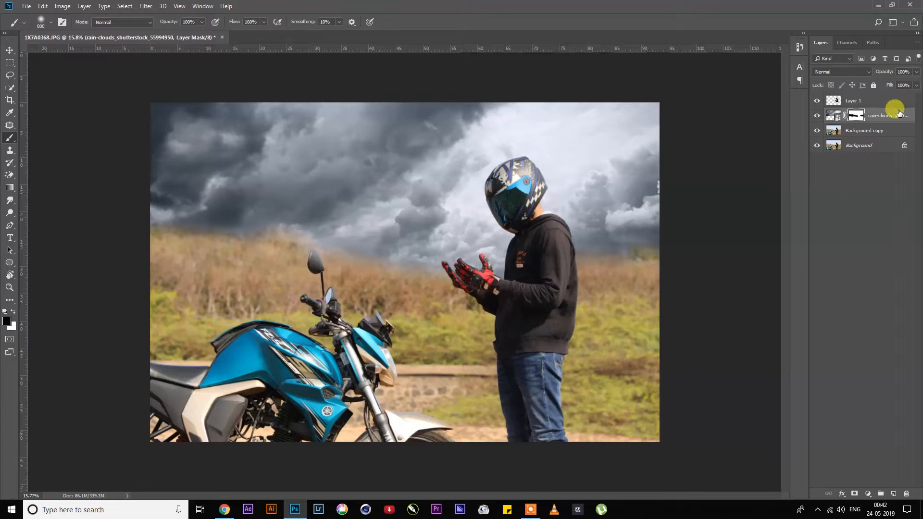
- Apply a Gaussian Blur smart filter to the rain-clouds image
click(146, 6)
mouse_move(176, 115)
click(283, 151)
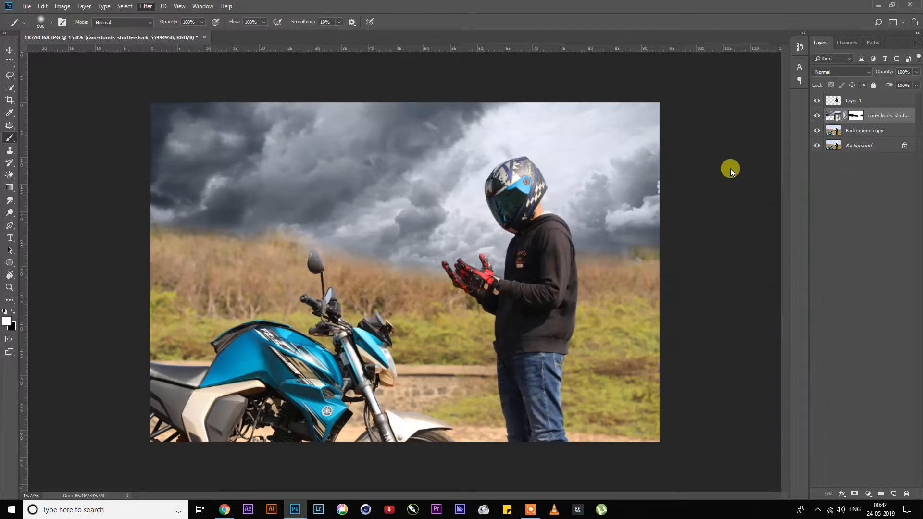
key(Return)
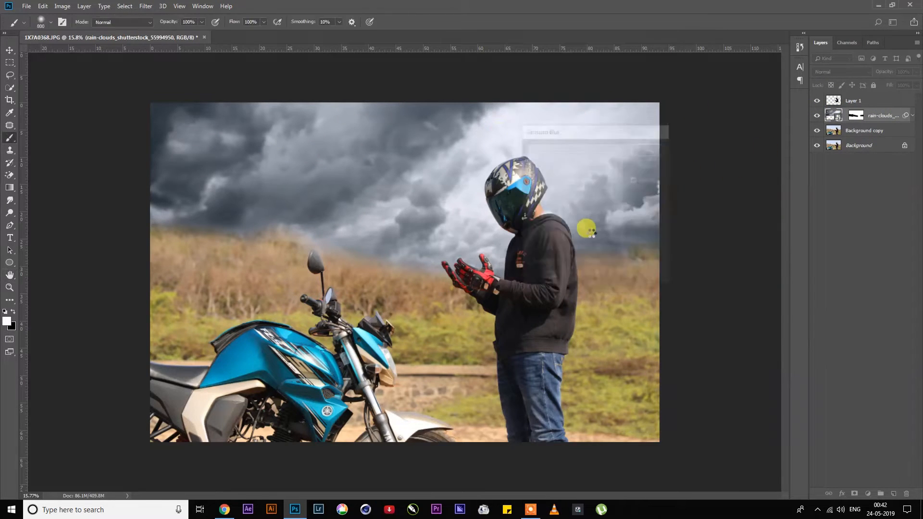
- Add a Curves adjustment above Background copy and darken the midtones from input 129 to output 108
click(9, 49)
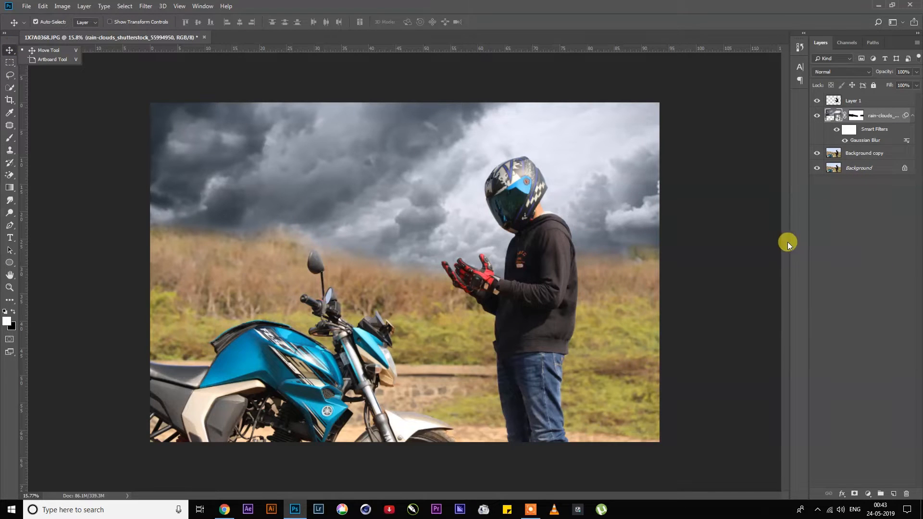
click(891, 160)
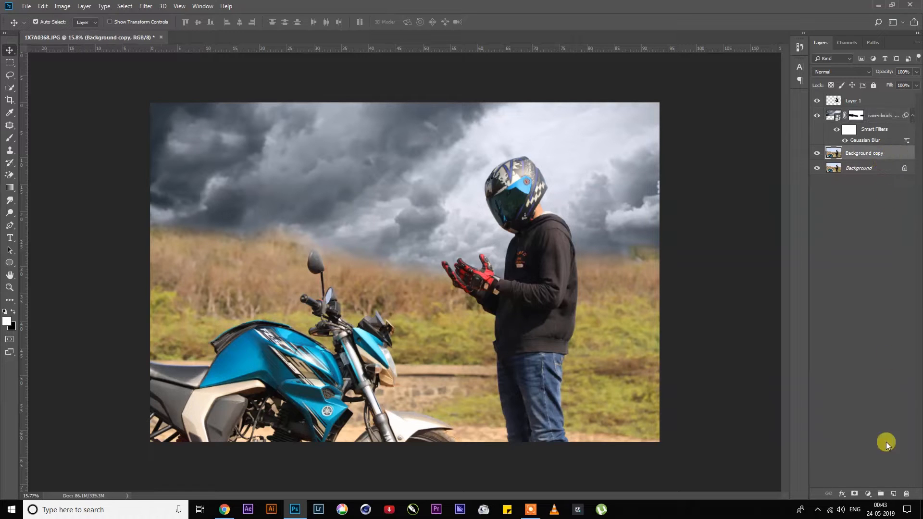
click(867, 493)
click(877, 373)
drag(860, 144, 860, 152)
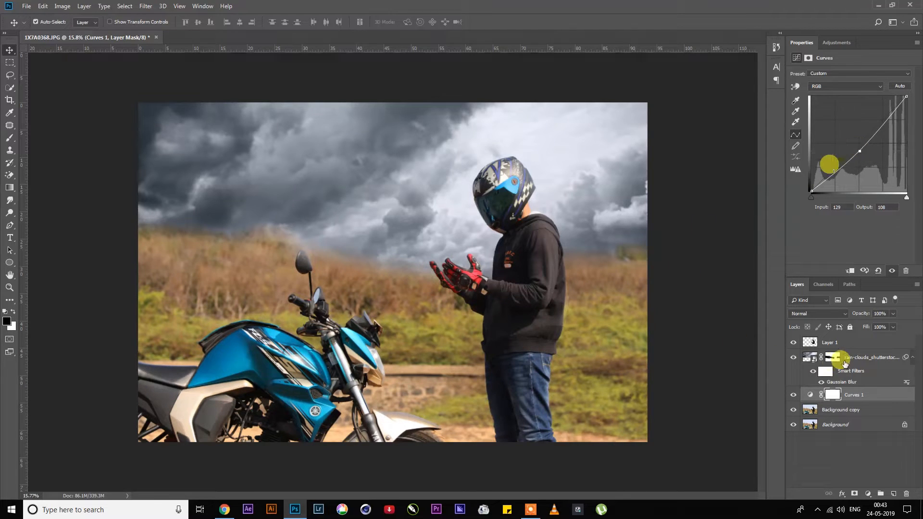
- Add a layer mask to Layer 1 and paint out the excess cutout around the lower hoodie with a black brush
click(810, 344)
click(854, 494)
click(10, 288)
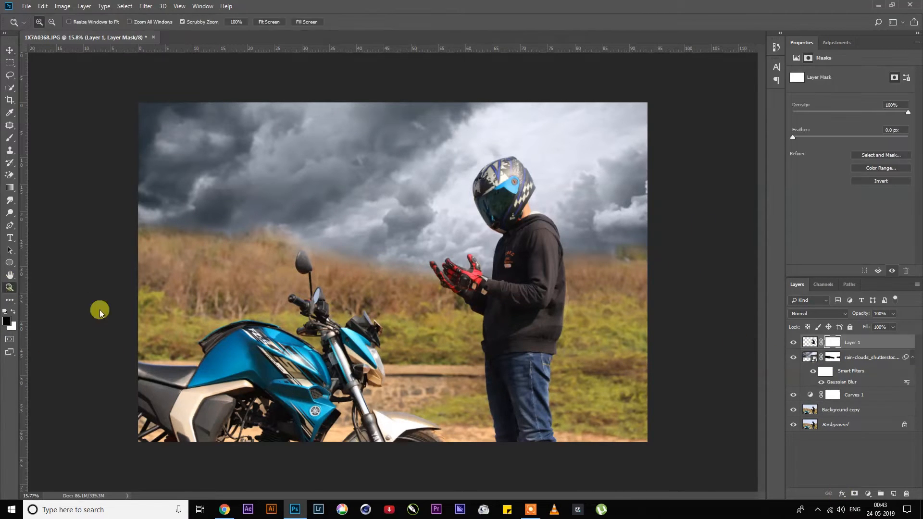
drag(647, 336, 700, 378)
key(b)
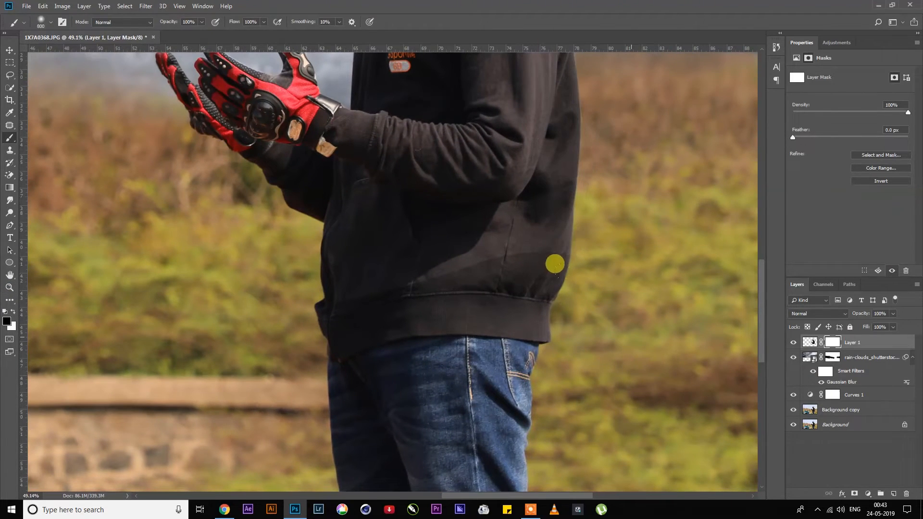
click(10, 288)
key(ctrl+0)
drag(495, 215, 484, 215)
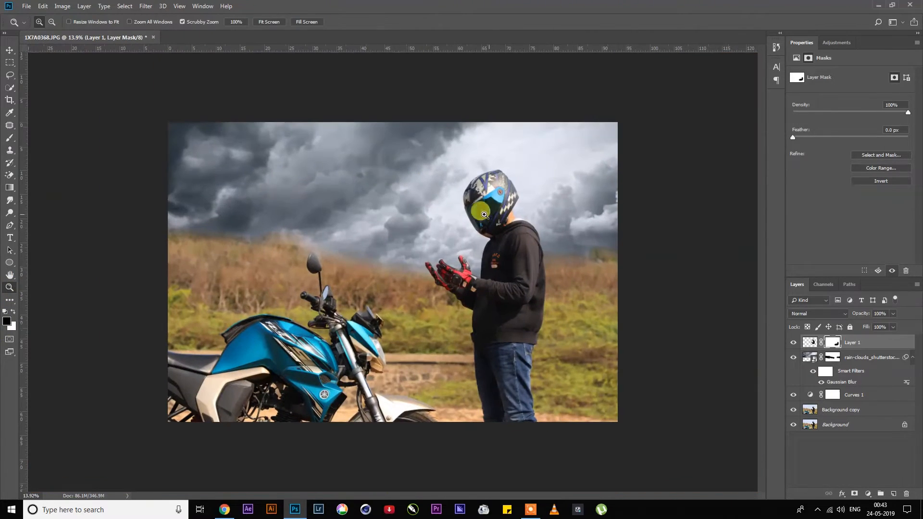
click(270, 22)
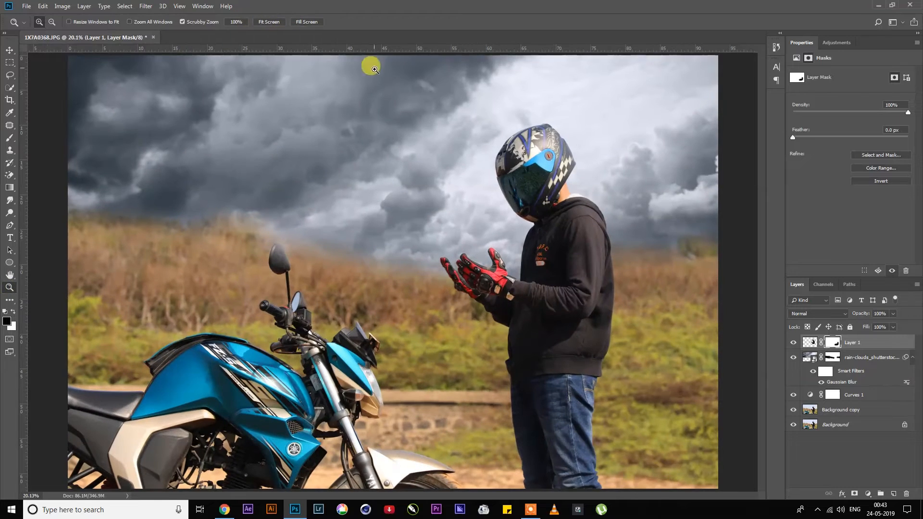
- Place the 252031-P43JPT-123 fire image from the desktop, scale it down and position it over the rider's gloves
click(878, 5)
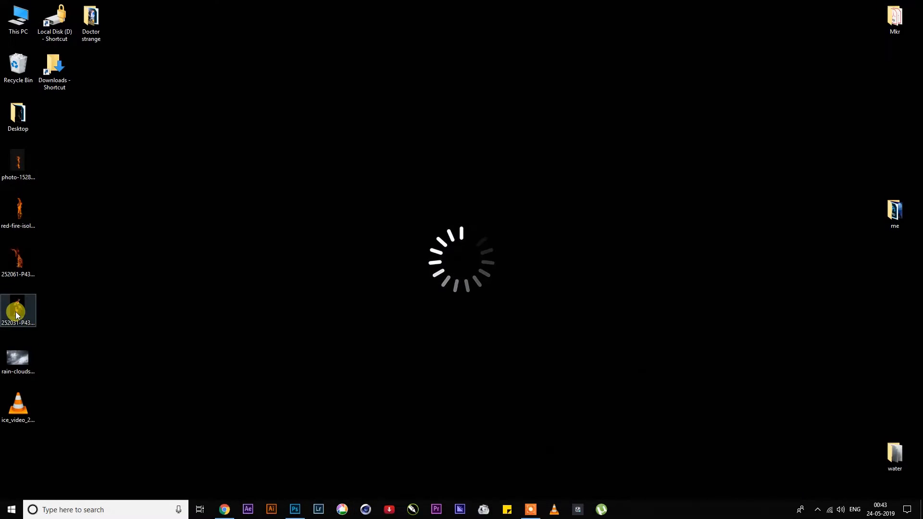
drag(15, 311, 477, 290)
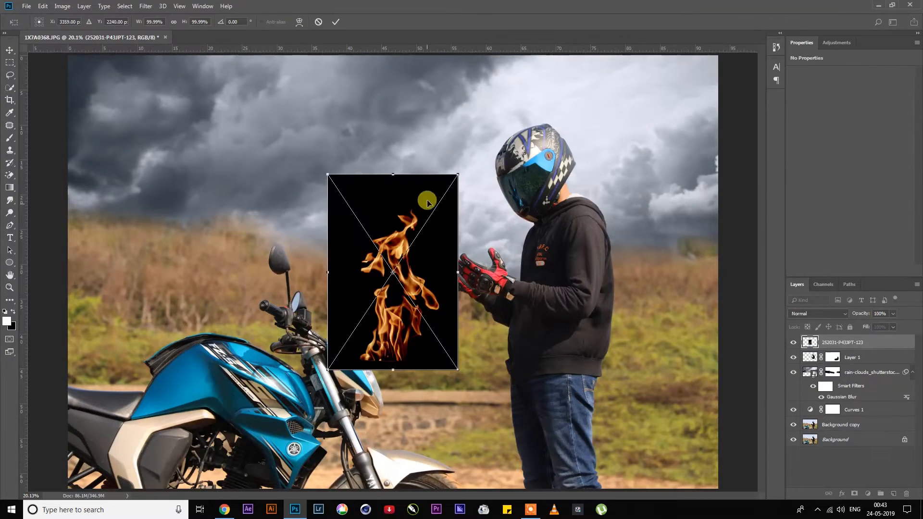
drag(430, 245, 517, 194)
drag(546, 123, 505, 184)
key(ctrl+z)
drag(486, 238, 505, 235)
key(Return)
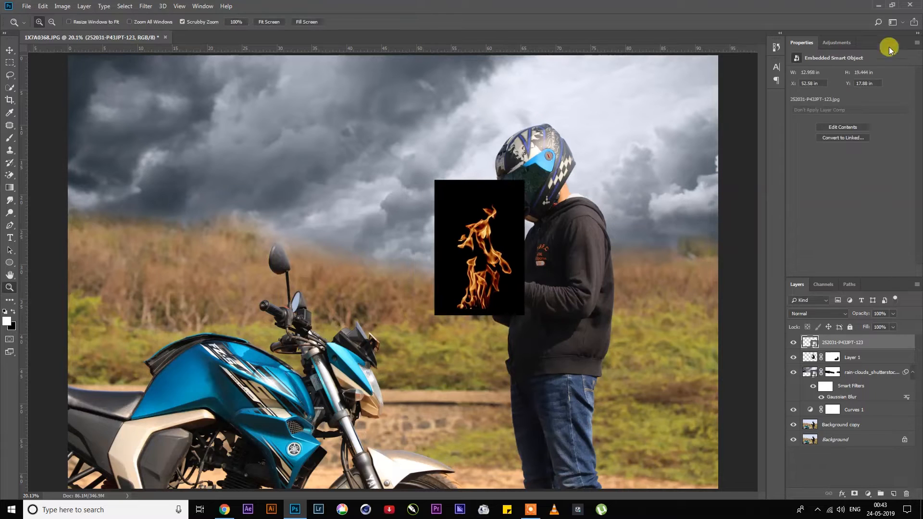
- Set the fire layer's blend mode to Color Dodge after comparing Screen and neighbouring modes, and move the flames up slightly above the gloves
click(855, 72)
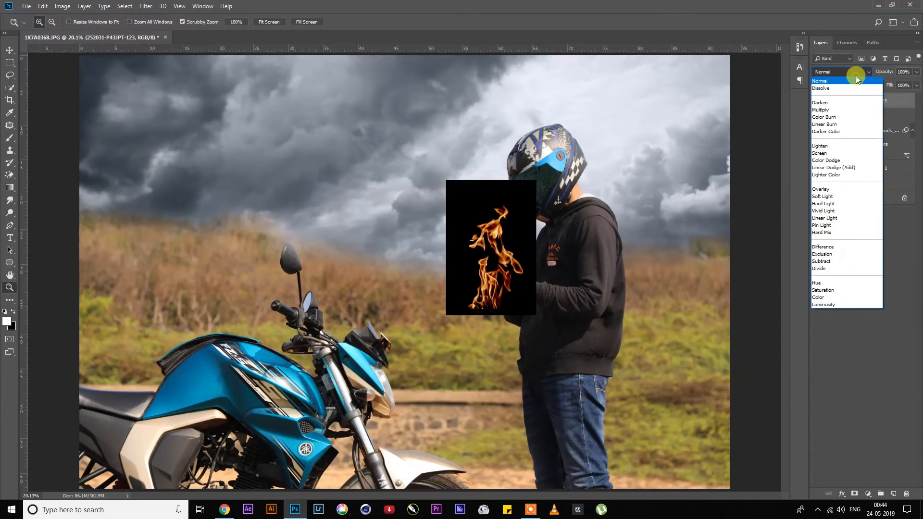
click(828, 153)
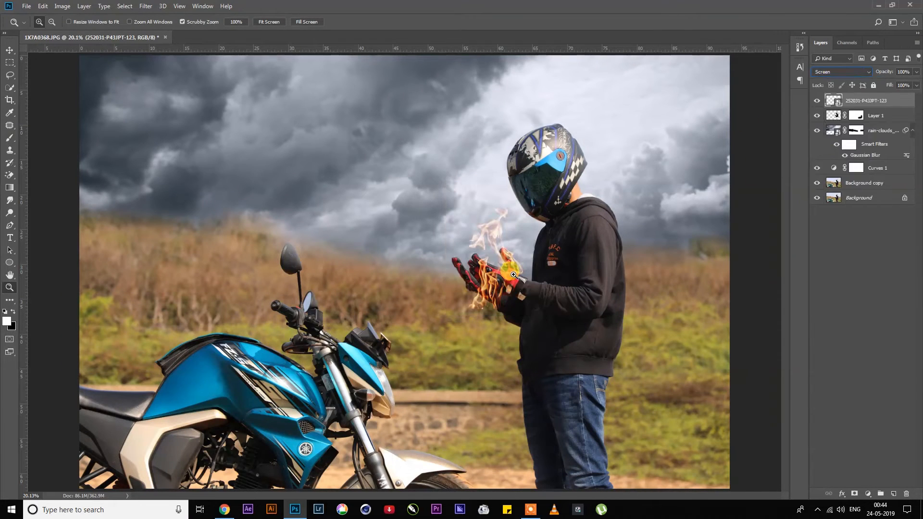
click(837, 73)
click(832, 146)
key(Down)
key(Down)
key(Down)
key(Down)
key(Up)
key(Up)
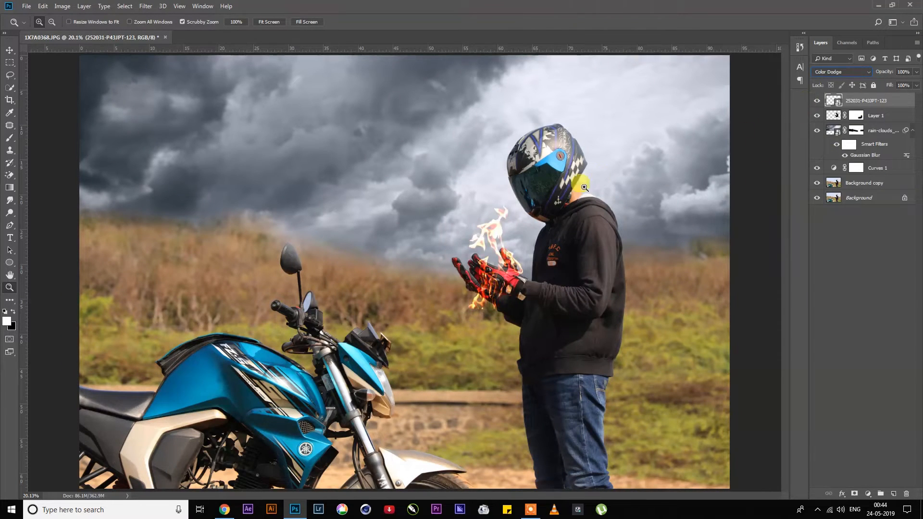
click(9, 49)
drag(502, 238, 502, 225)
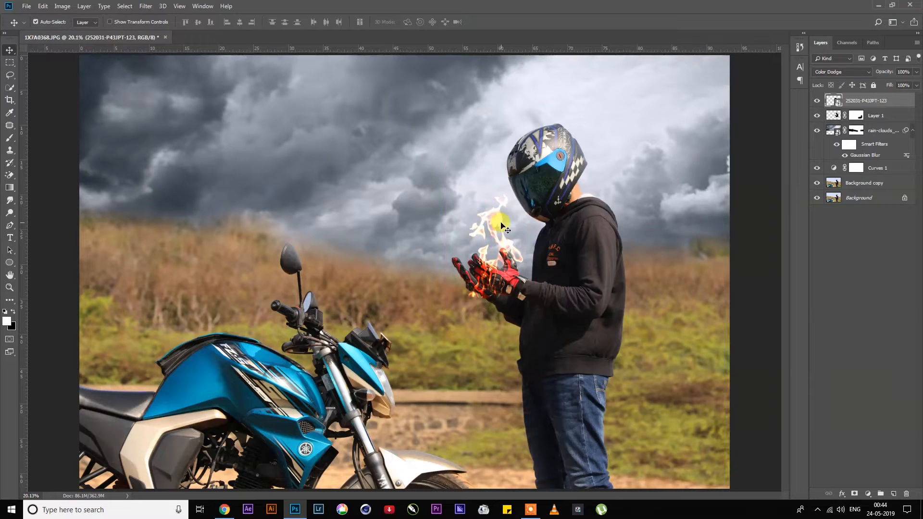
- Add a layer mask to the fire layer and brush out the lower flames over the gloves with a black Soft Round brush
click(854, 493)
key(b)
key(x)
key(ctrl+z)
right_click(510, 329)
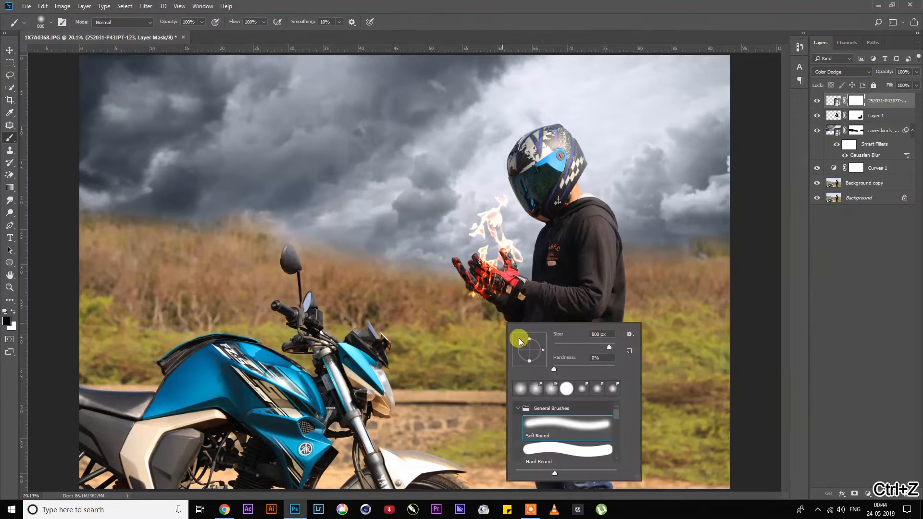
click(490, 294)
- Place the 252061-P43JR0-946 fire image from the desktop, flip it horizontally and position it over the rider's hands
click(10, 49)
key(super+d)
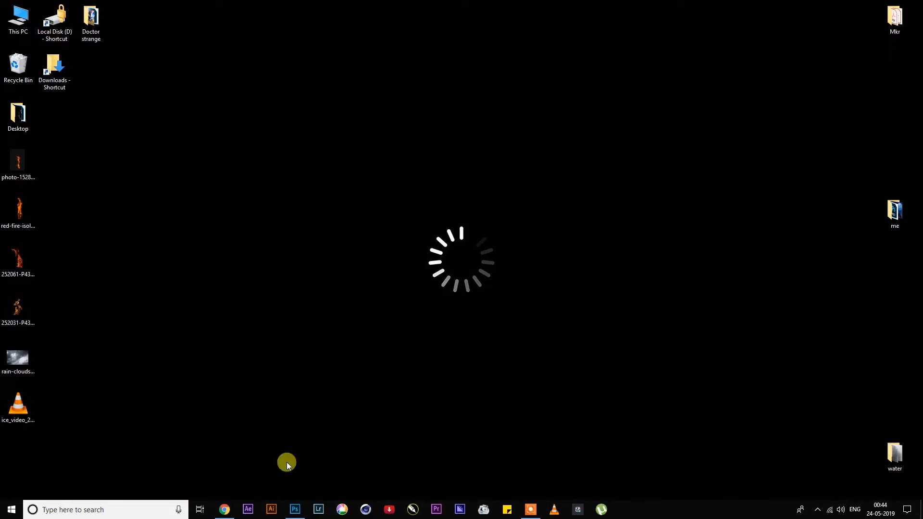
click(298, 510)
click(300, 510)
double_click(22, 257)
key(Escape)
drag(19, 262, 471, 249)
right_click(488, 244)
drag(441, 292, 498, 246)
click(533, 355)
key(Return)
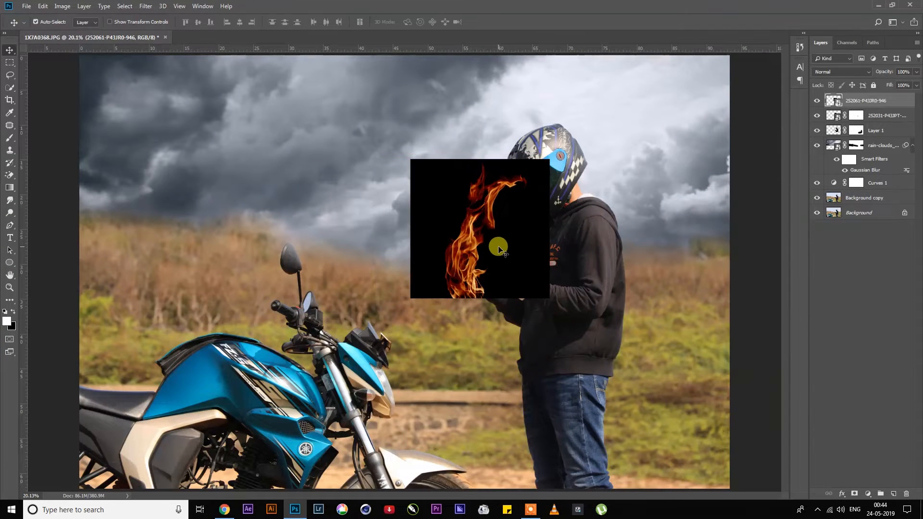
- Flip the 252061-P43JR0-946 fire image horizontally
key(ctrl+t)
right_click(498, 246)
click(546, 358)
key(Return)
- Set the 252061-P43JR0-946 fire layer's blend mode to Linear Dodge (Add) and shift the flames slightly up and away from the rider
click(841, 71)
click(841, 178)
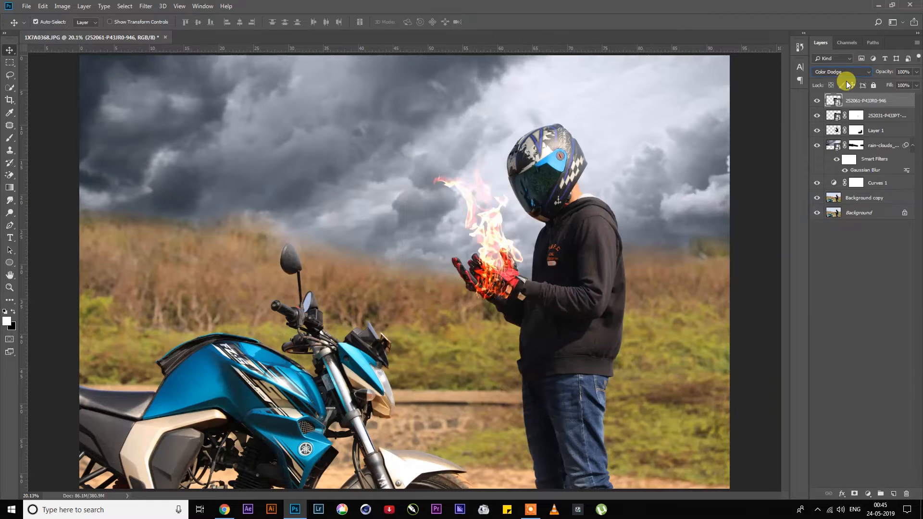
drag(483, 182, 468, 170)
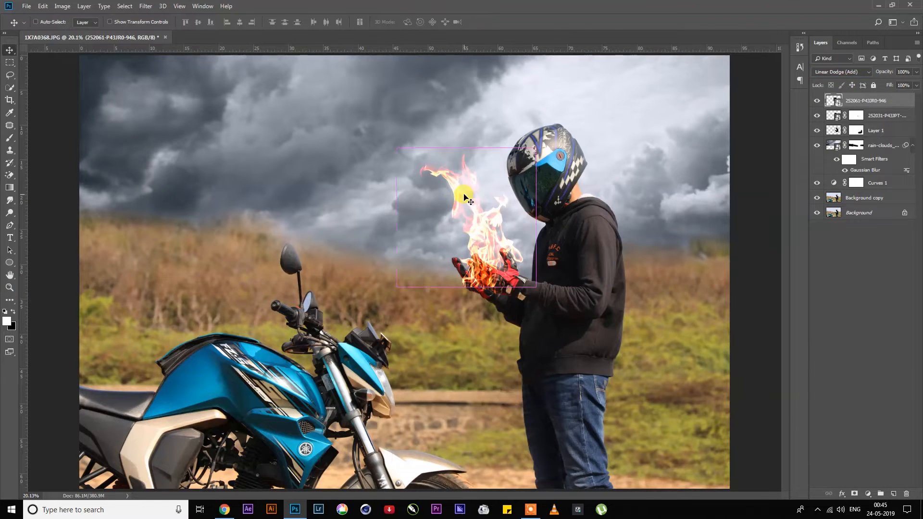
- Flip the 252061-P43JR0-946 fire layer horizontally, scale it to about 74% and position it over the gloves
key(ctrl+t)
right_click(464, 185)
click(515, 295)
drag(535, 149, 499, 184)
drag(456, 237, 493, 234)
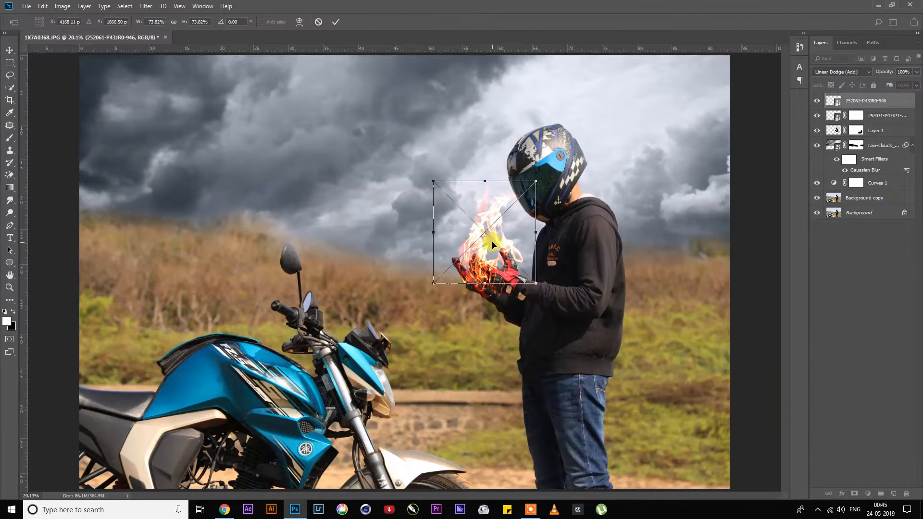
key(Return)
- Scale the 252061-P43JR0-946 fire layer down to about 65%, tilt it slightly and fit it onto the gloves
click(10, 287)
drag(629, 218, 678, 217)
click(900, 116)
key(ctrl+t)
key(Return)
drag(443, 119, 409, 161)
click(889, 101)
key(ctrl+t)
drag(387, 247, 380, 228)
drag(434, 250, 433, 237)
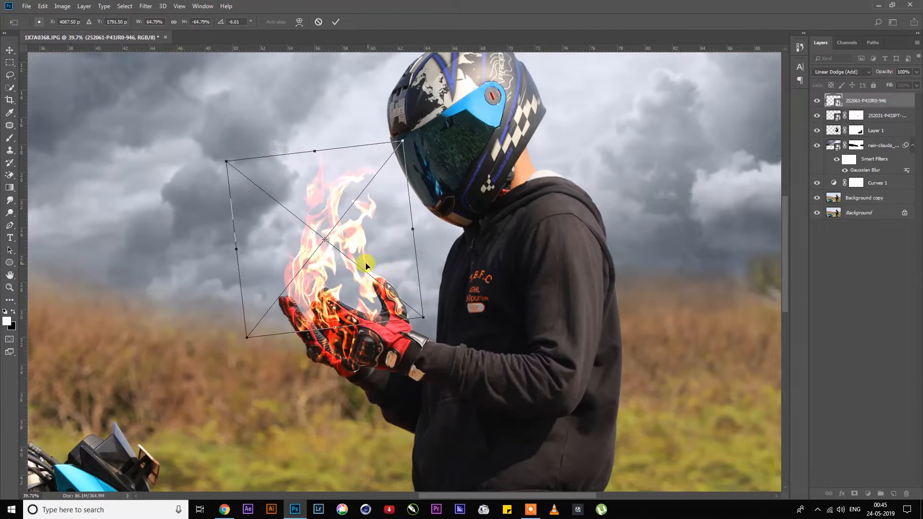
drag(365, 264, 372, 281)
drag(438, 279, 441, 266)
drag(395, 292, 381, 295)
key(Return)
- Add a layer mask to the 252061-P43JR0-946 fire layer and brush out its lower flames over the glove
click(854, 493)
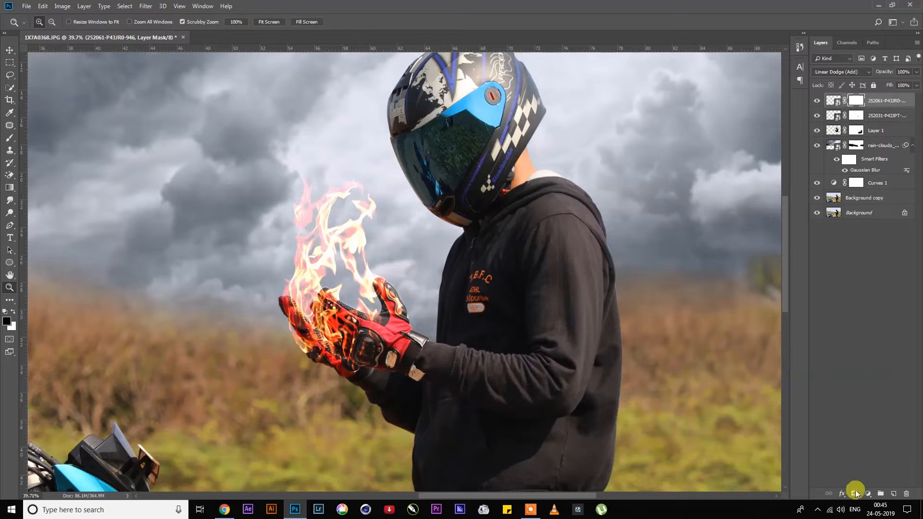
key(b)
click(9, 50)
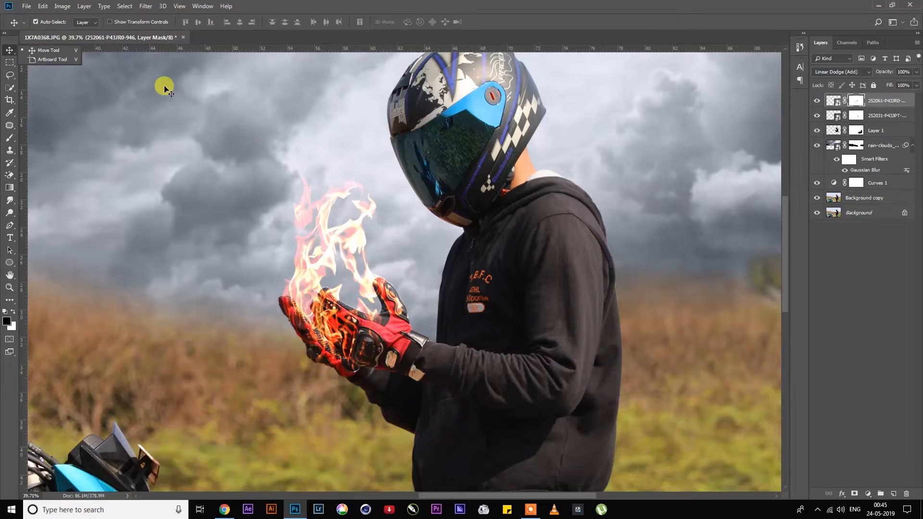
- Add a Curves adjustment clipped to the rain-clouds layer and lower its midtones to about input 131, output 110
click(10, 287)
drag(423, 170, 447, 169)
click(880, 145)
click(816, 146)
click(817, 145)
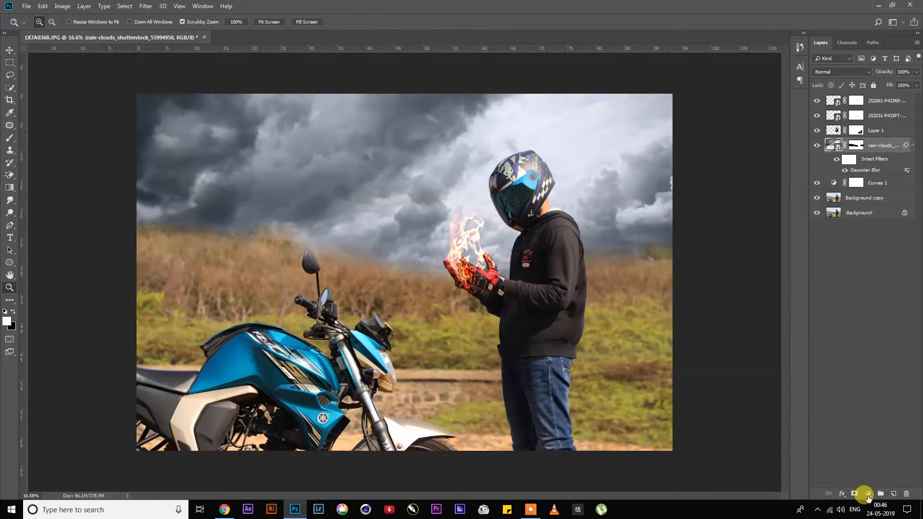
click(868, 495)
click(865, 374)
click(849, 271)
drag(861, 142, 864, 151)
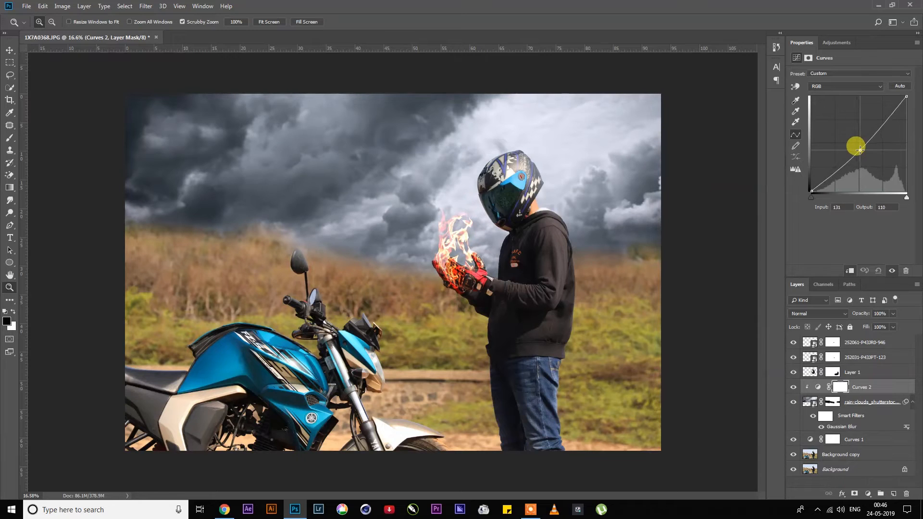
click(917, 42)
click(839, 161)
- Create a new layer above the fire layers and set the foreground color to a fully saturated orange
drag(203, 263, 428, 240)
key(alt+period)
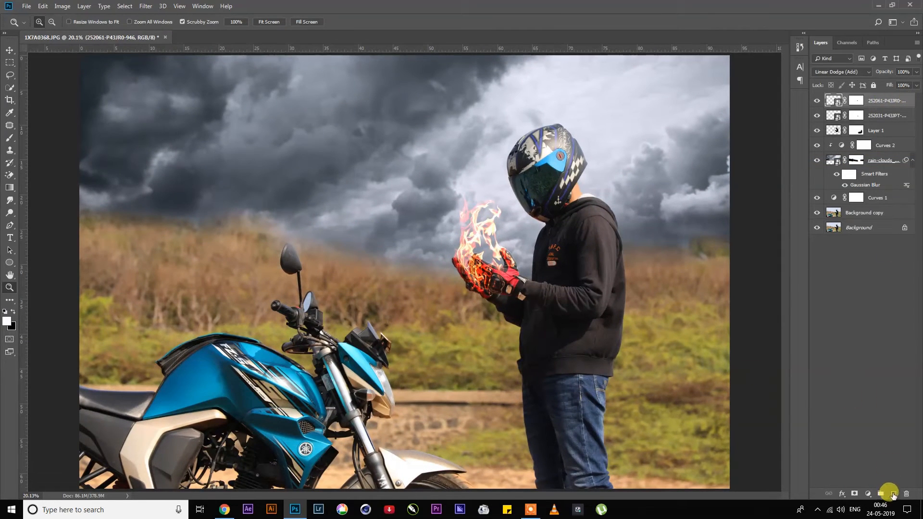
click(893, 495)
click(7, 320)
click(472, 214)
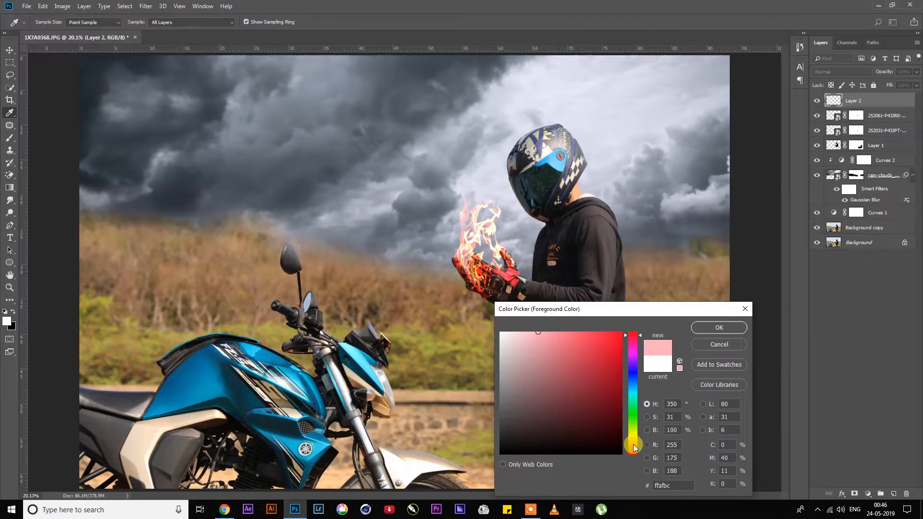
click(633, 444)
click(621, 333)
click(714, 326)
- Paint orange over the rider's gloves on the new layer with a soft brush about 369 px in size
key(b)
right_click(470, 263)
click(539, 283)
drag(462, 252, 490, 257)
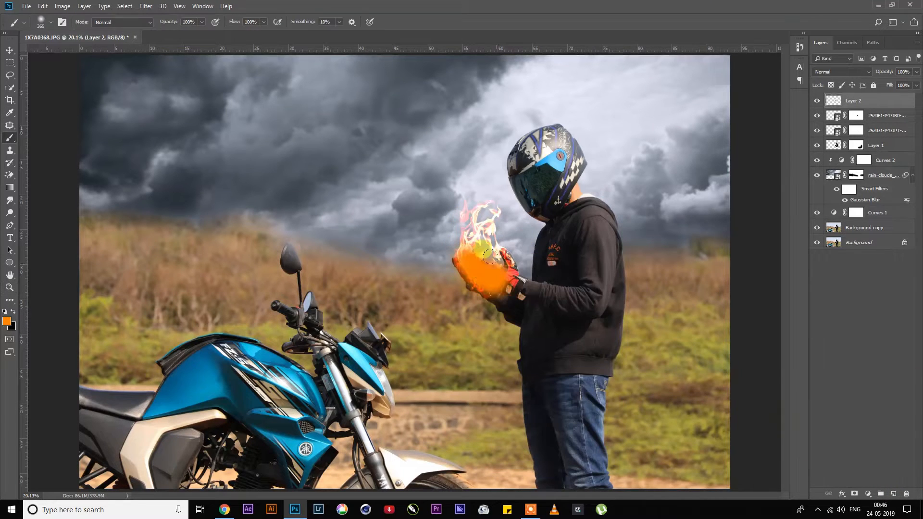
- Set the orange glow layer's blend mode to Screen and its opacity to 30%
click(841, 72)
click(823, 145)
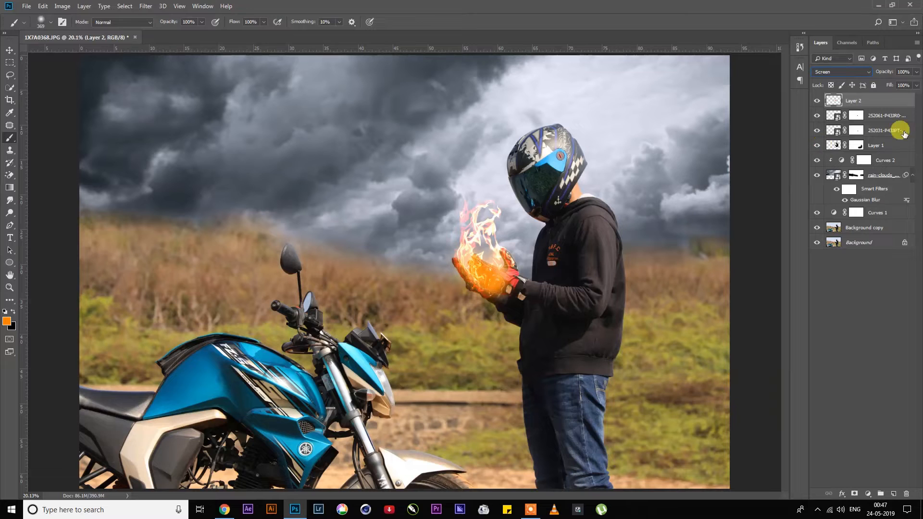
text(30)
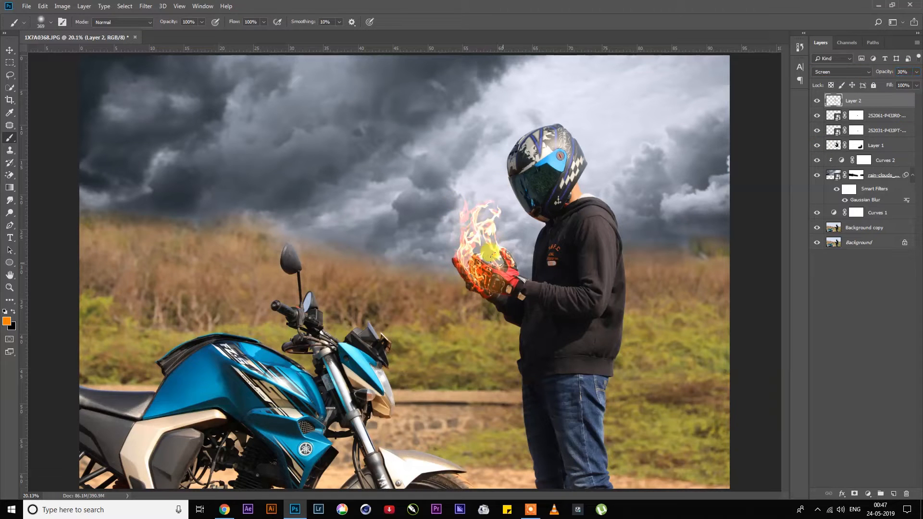
click(11, 50)
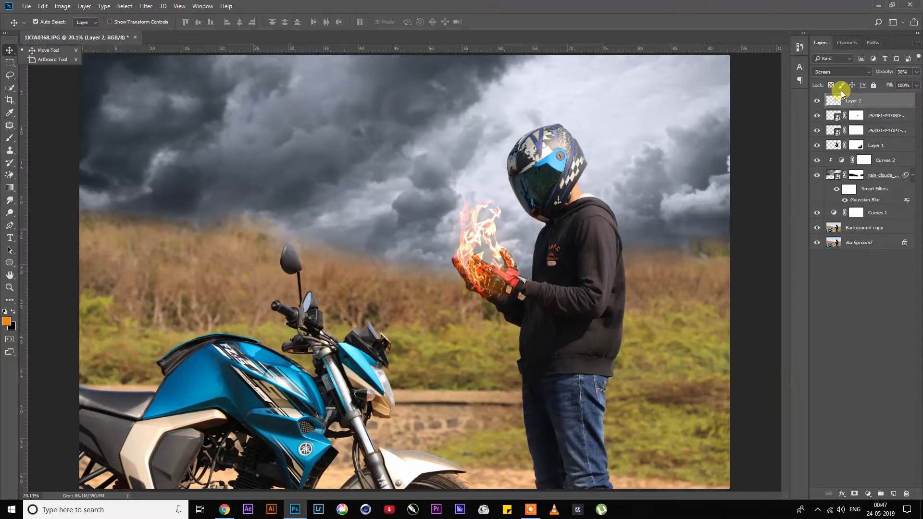
- Enlarge the placed maxresdefault sparks image so it spans the rider's gloves and helmet
key(ctrl+minus)
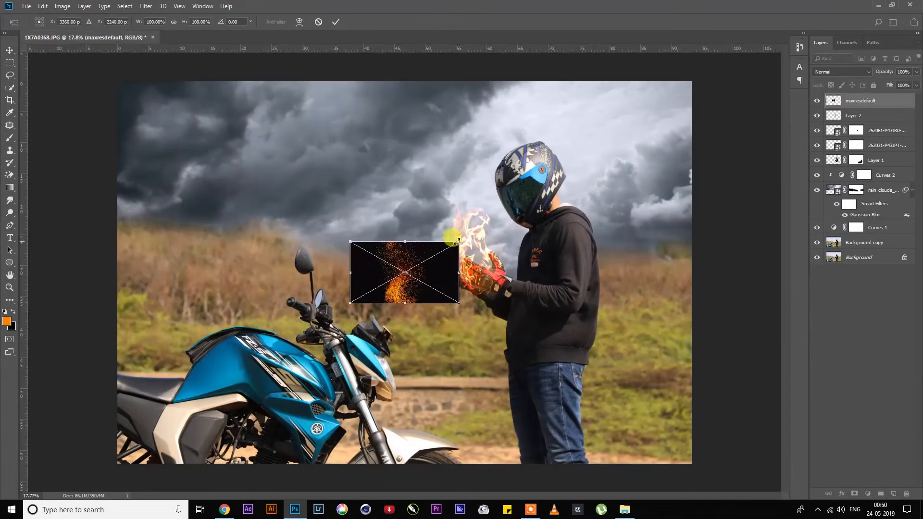
drag(457, 241, 642, 139)
key(Return)
- Compare Lighten and neighbouring blend modes on the maxresdefault sparks layer and choose Screen
click(843, 72)
click(834, 144)
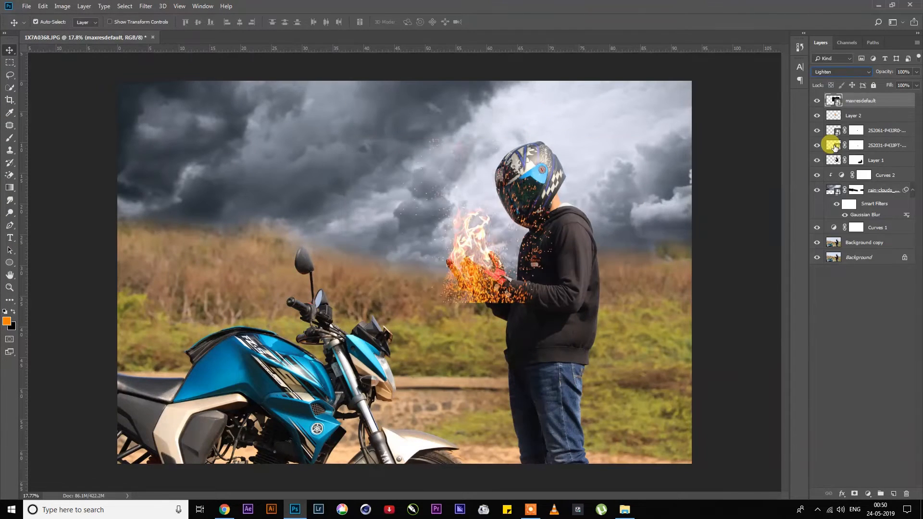
key(Down)
key(Down)
key(Down)
key(Down)
key(Up)
key(Up)
key(Up)
key(Up)
key(Up)
key(Down)
key(Down)
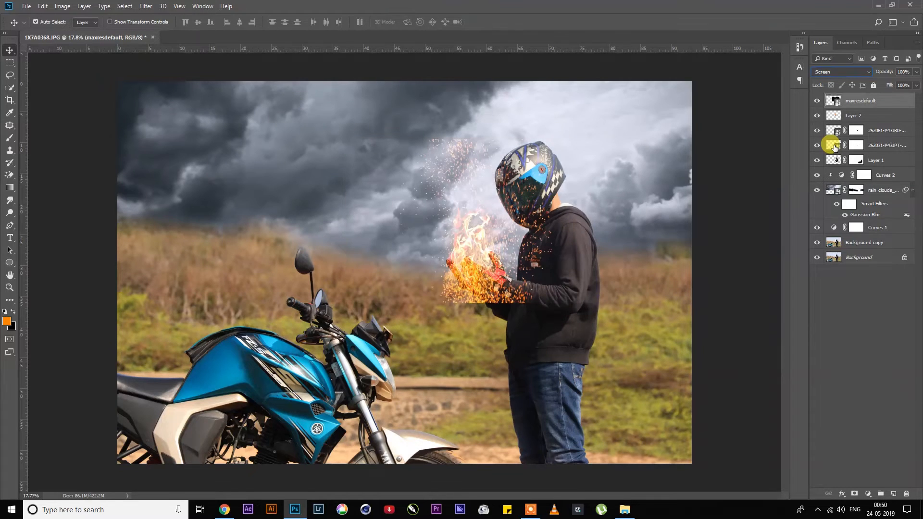
- Resize the maxresdefault sparks layer and reposition it over the rider's gloves
key(ctrl+t)
drag(350, 139, 310, 114)
drag(516, 177, 534, 170)
drag(660, 297, 538, 226)
drag(489, 208, 533, 261)
key(Return)
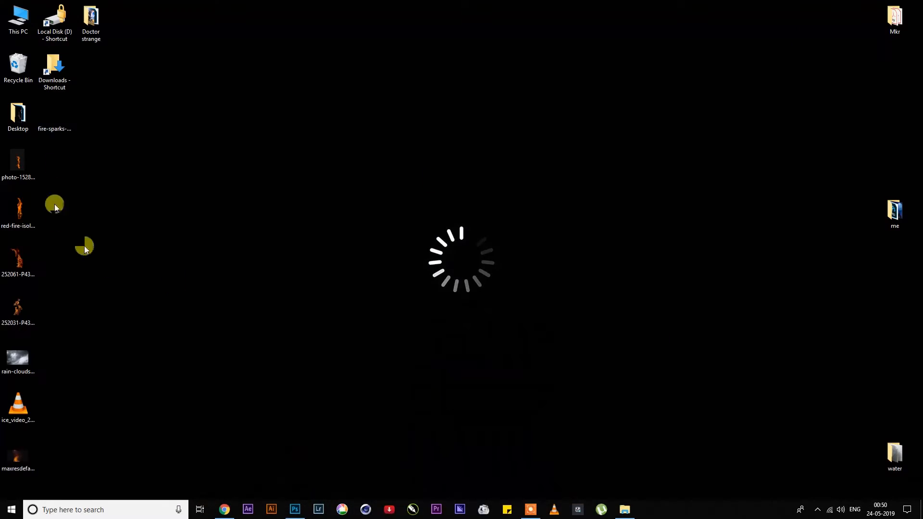
- Place the maxresdefault sparks image from the desktop, enlarge it and position it with the sparks rising from the gloves
drag(15, 459, 404, 308)
drag(459, 304, 581, 372)
drag(535, 327, 552, 224)
key(Return)
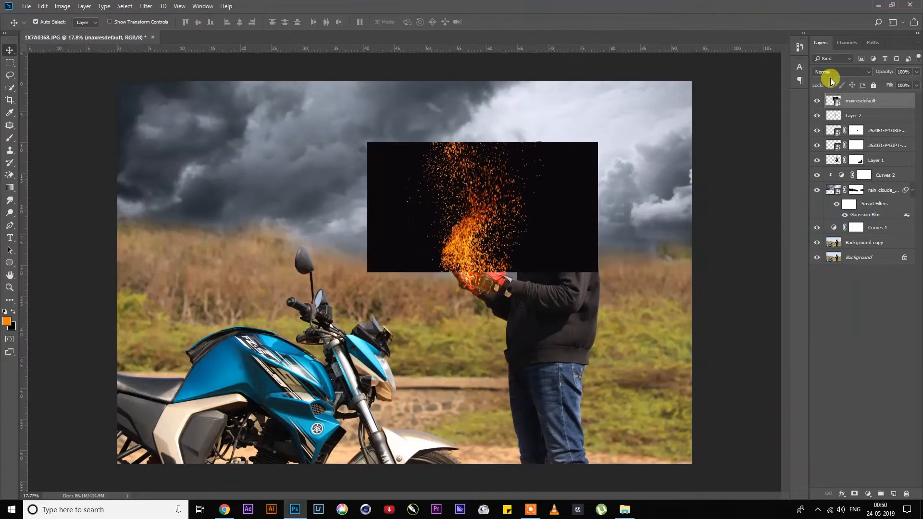
- Set the newly placed sparks layer's blend mode to Screen after cycling through the other modes, and its opacity to 80%
click(841, 72)
click(833, 156)
key(Down)
key(Down)
key(Down)
key(Down)
key(Down)
key(Down)
key(Down)
key(Down)
key(Down)
key(Down)
key(Down)
key(Down)
key(Down)
key(Down)
key(Down)
key(Down)
key(Down)
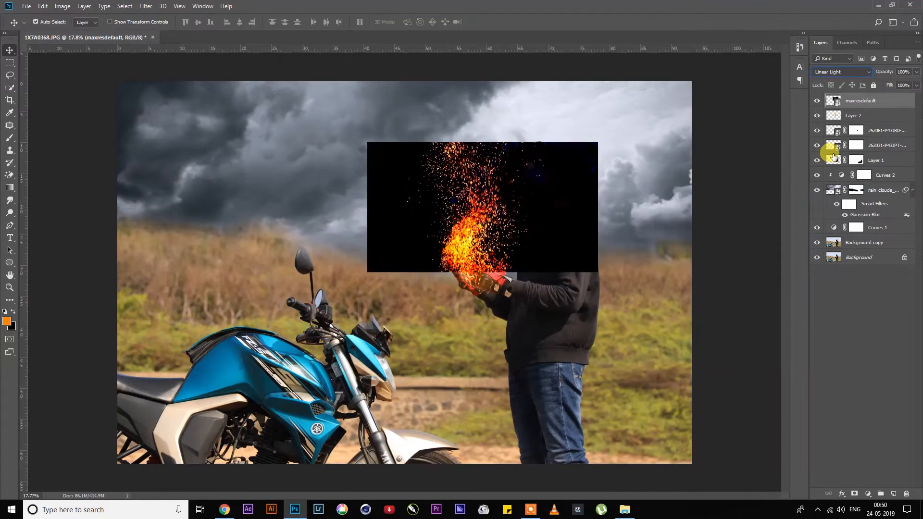
key(Down)
key(Down)
key(Down)
key(Down)
key(Down)
key(Down)
key(Down)
key(Down)
key(Down)
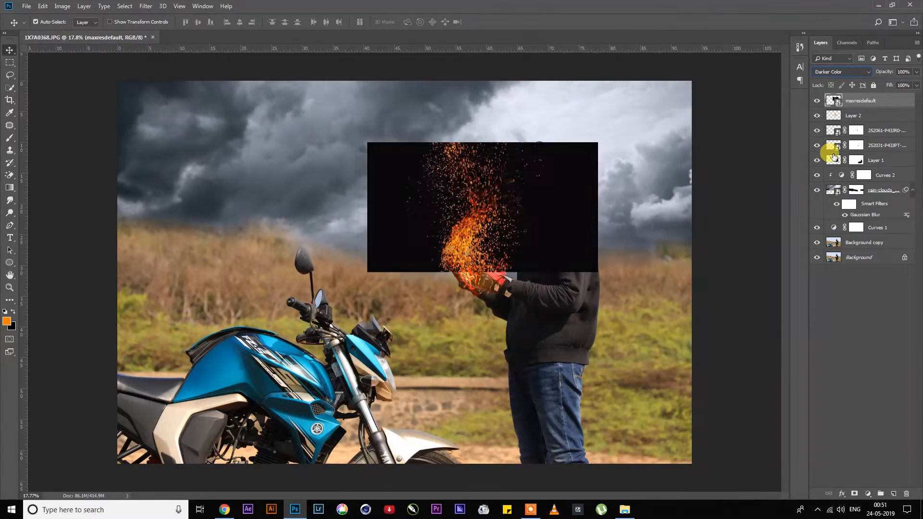
key(Down)
key(Up)
key(Down)
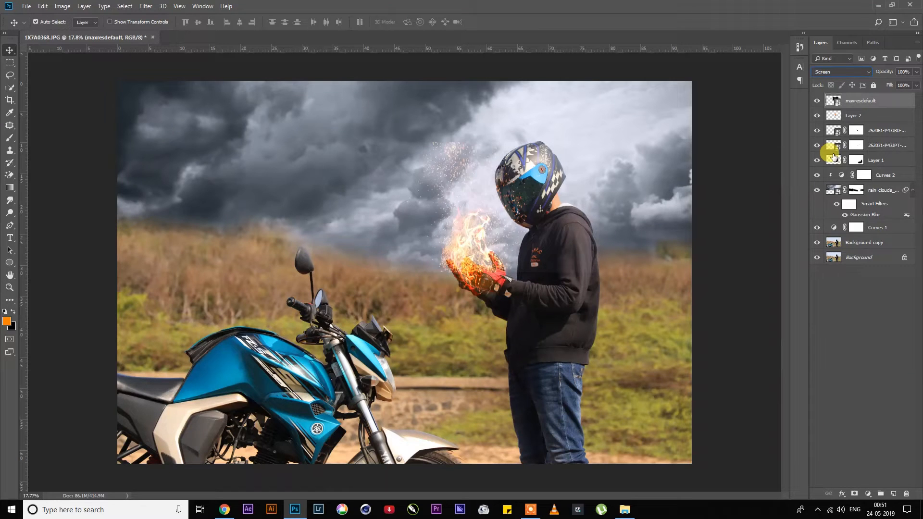
key(Up)
key(Down)
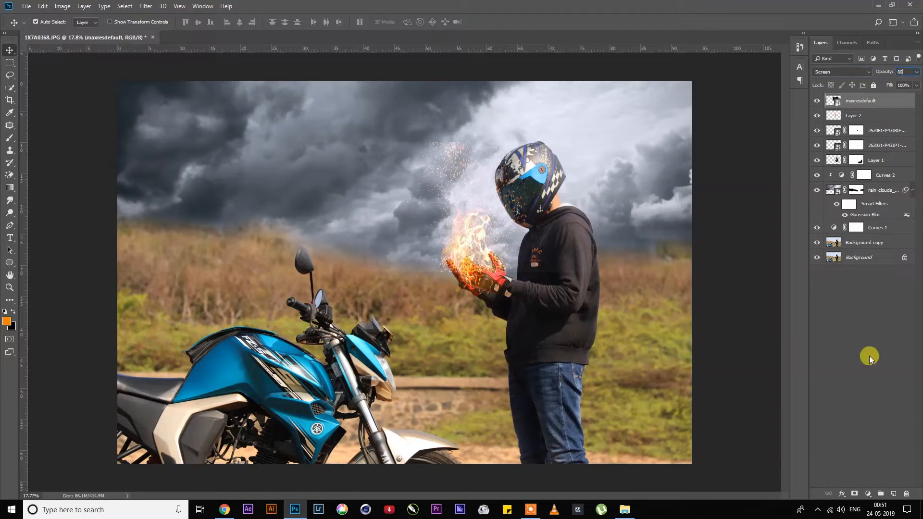
- Add a layer mask to the sparks layer and brush out the excess sparks around the gloves and image edges with a large black Soft Round brush
click(853, 492)
key(b)
right_click(459, 278)
drag(544, 301, 541, 302)
click(450, 269)
key(ctrl+z)
right_click(538, 263)
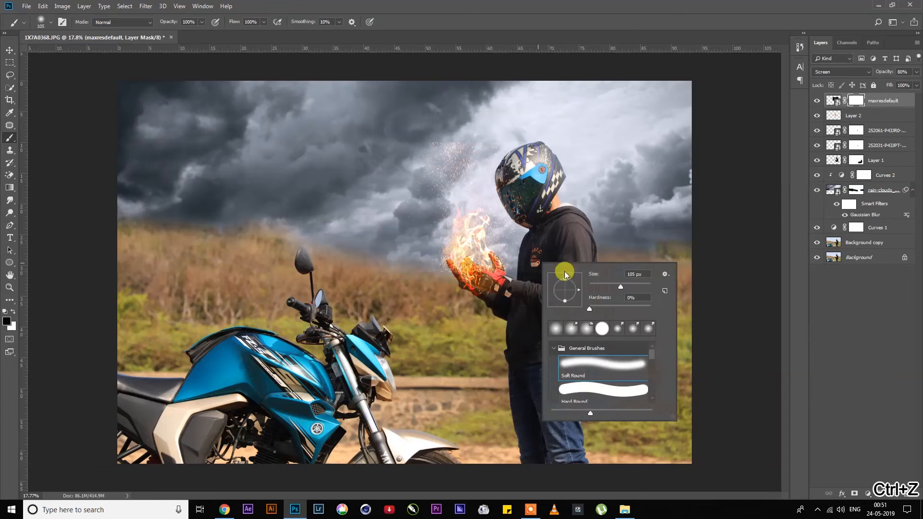
drag(621, 287, 642, 287)
click(441, 278)
mouse_move(452, 290)
mouse_down()
mouse_move(344, 278)
mouse_move(534, 113)
mouse_up()
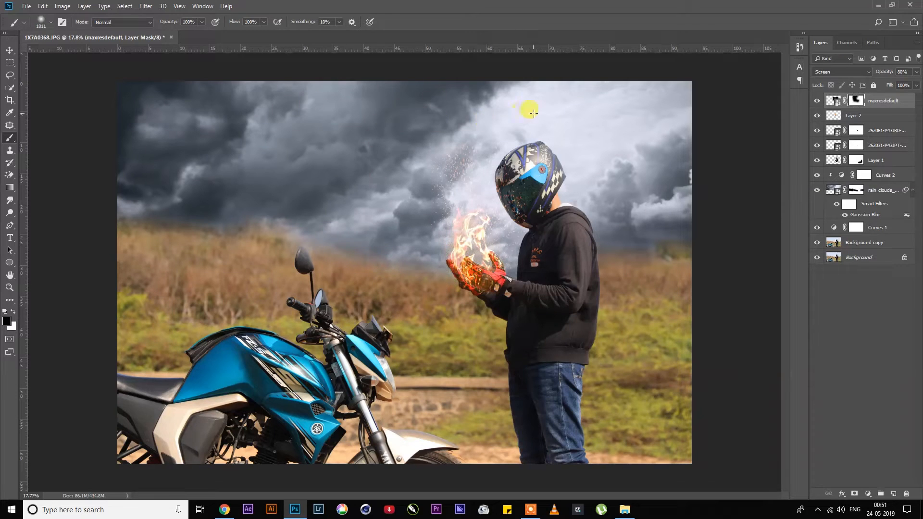
key(v)
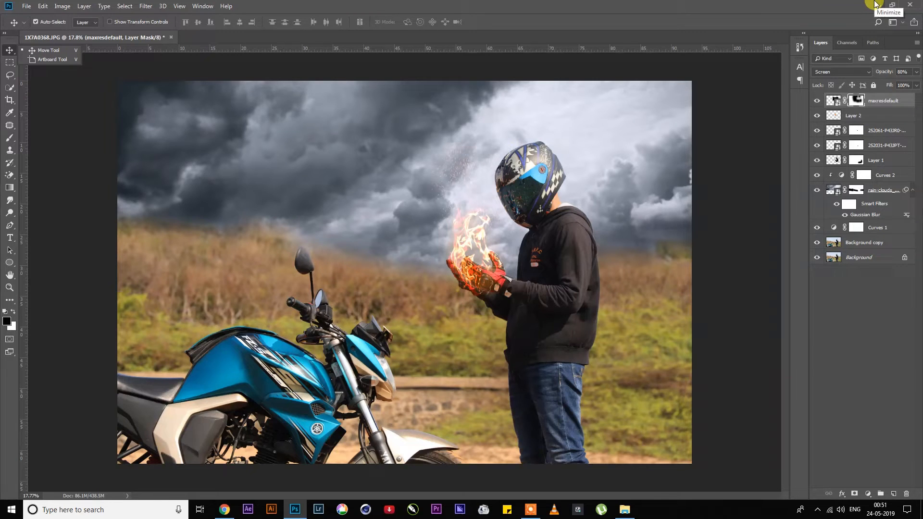
- Remove the dark reflection below the blue trim of the helmet visor on Layer 1 with the Patch tool
click(10, 288)
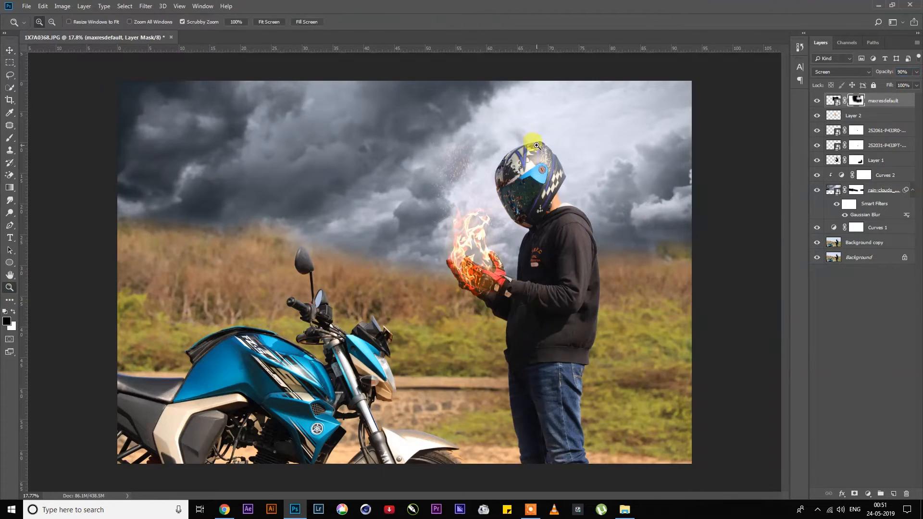
drag(536, 167, 571, 304)
key(v)
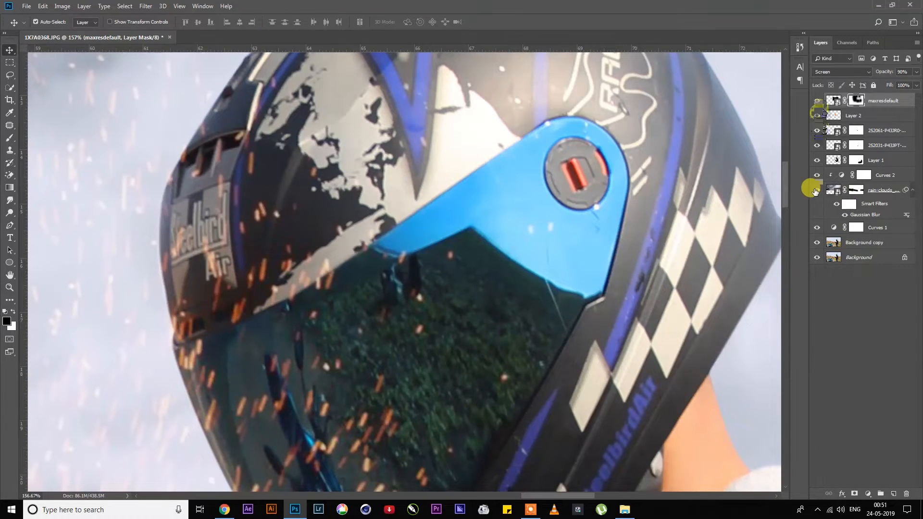
click(834, 161)
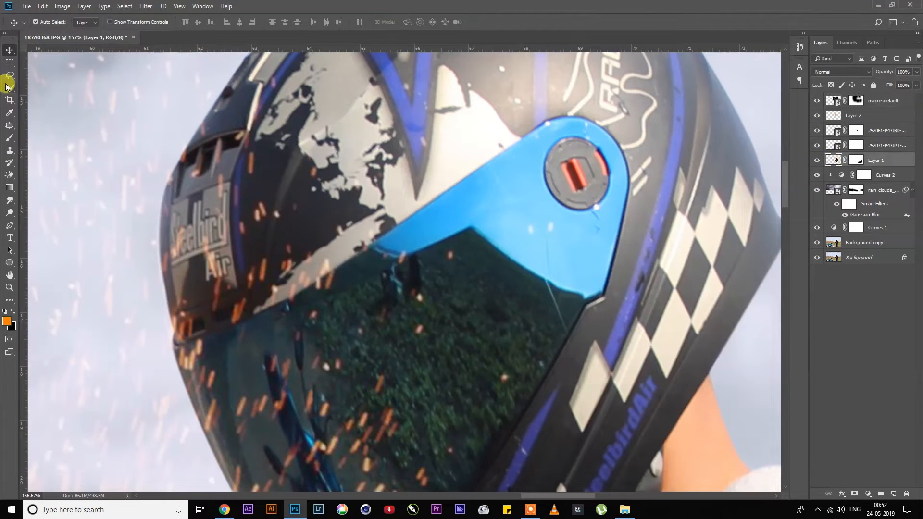
click(10, 126)
drag(377, 331, 374, 273)
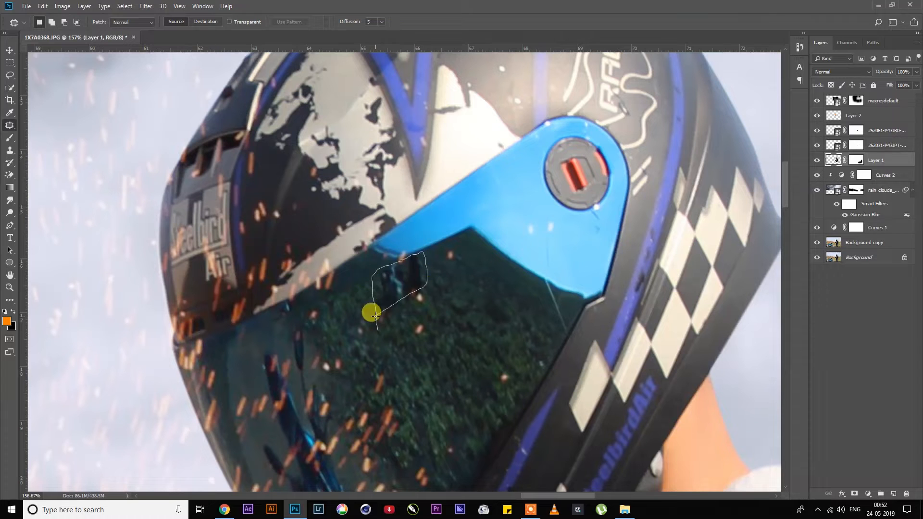
drag(376, 316, 376, 317)
drag(400, 286, 434, 307)
key(ctrl+d)
- Inspect the patched visor and flames, and compare the image with the orange glow layer hidden and shown
drag(407, 371, 445, 227)
click(9, 287)
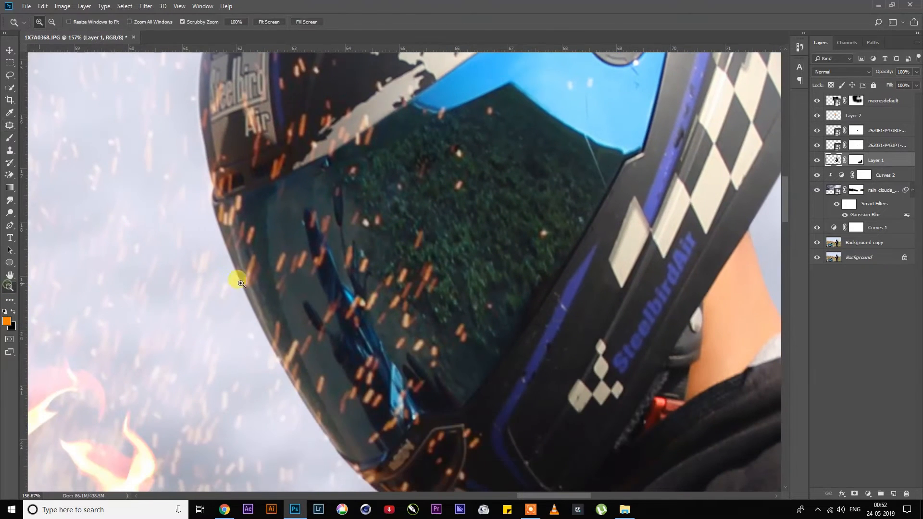
drag(243, 282, 158, 287)
click(331, 353)
drag(332, 354, 305, 367)
key(v)
click(224, 380)
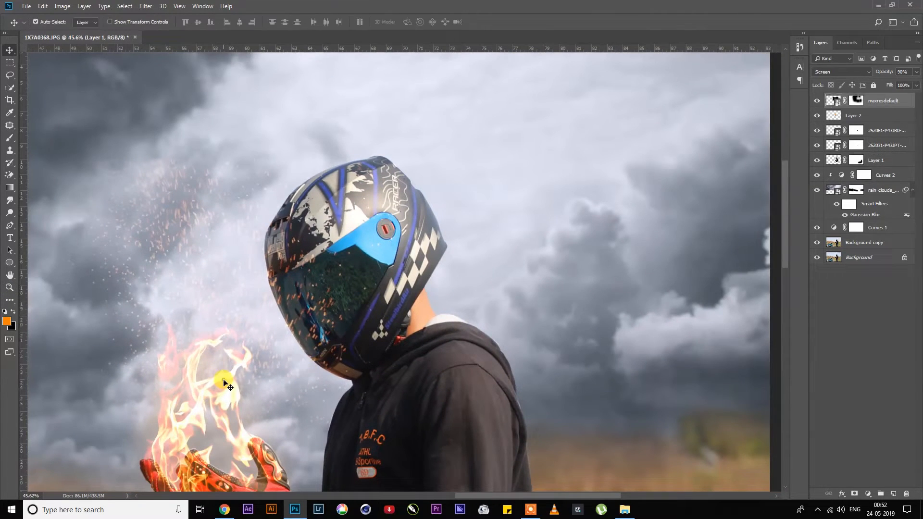
click(816, 116)
click(816, 116)
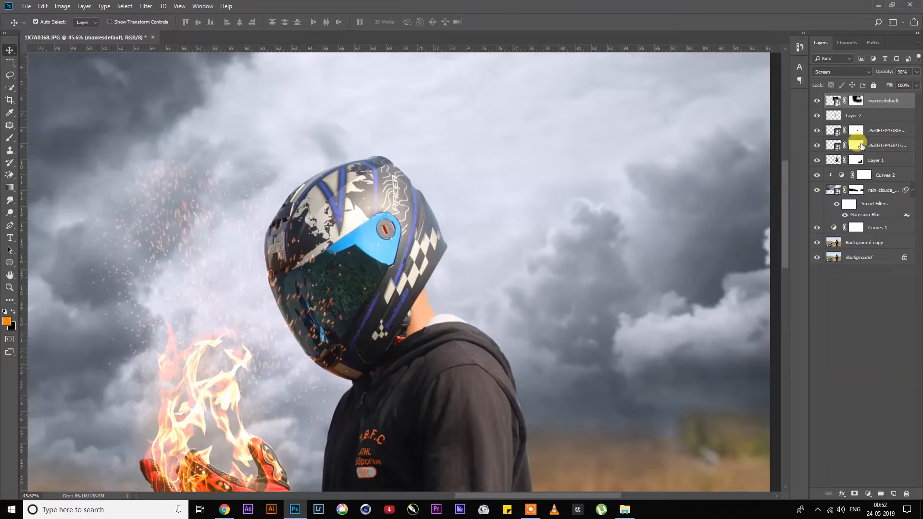
- Duplicate the 252031-P43JPT-123 fire layer in Color Dodge mode to intensify the flames over the gloves
click(879, 146)
key(ctrl+j)
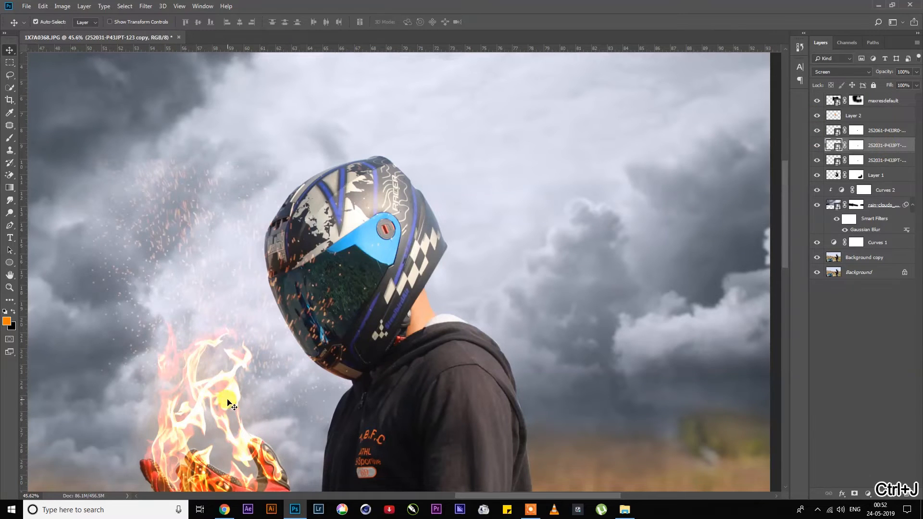
key(ctrl+z)
click(882, 146)
key(ctrl+alt+z)
key(ctrl+alt+z)
key(ctrl+alt+z)
key(ctrl+alt+z)
key(ctrl+alt+z)
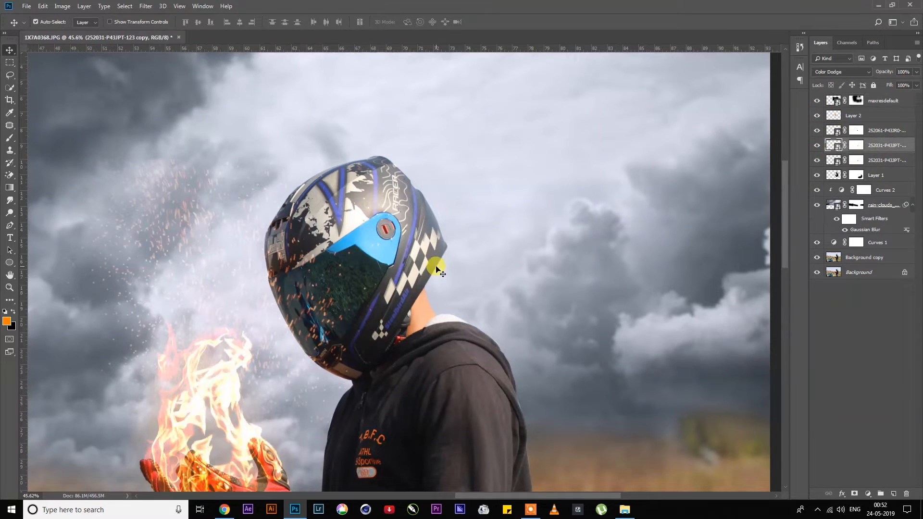
- Reposition the duplicated 252031-P43JPT-123 fire layer and shrink it over the lower helmet visor as a flame reflection
key(ctrl+alt+z)
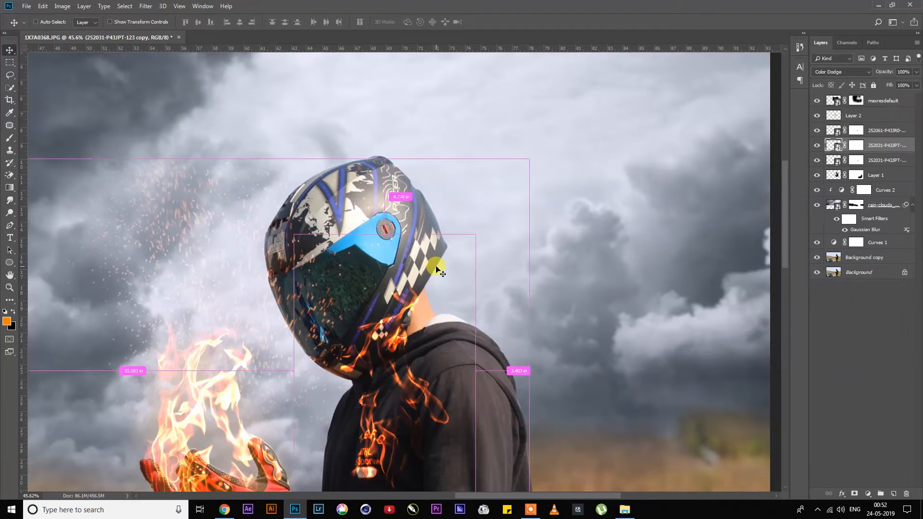
key(ctrl+t)
drag(397, 374, 362, 355)
drag(328, 405, 322, 332)
drag(319, 238, 317, 276)
drag(323, 325, 322, 297)
key(Return)
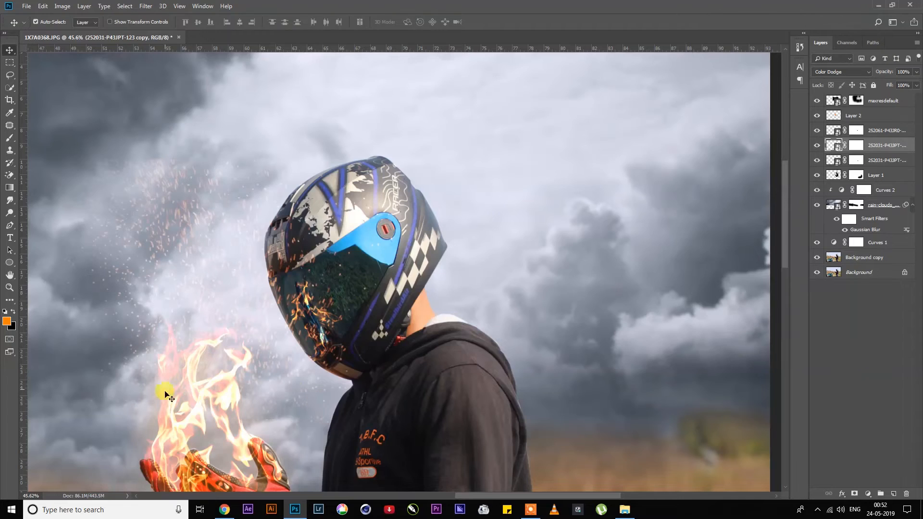
- With the first visor fire layer hidden, duplicate the 252061-P43JR0-946 fire layer and scale and rotate the copy onto the visor
click(10, 289)
drag(465, 287, 424, 305)
drag(540, 202, 596, 224)
click(817, 145)
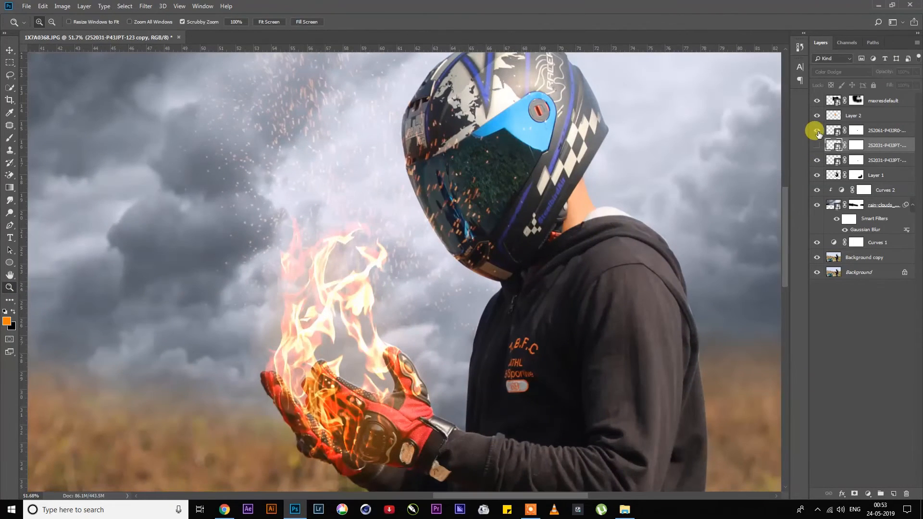
click(889, 130)
key(ctrl+j)
key(ctrl+t)
drag(435, 262, 580, 210)
drag(596, 131, 508, 219)
drag(516, 213, 438, 221)
drag(443, 299, 484, 171)
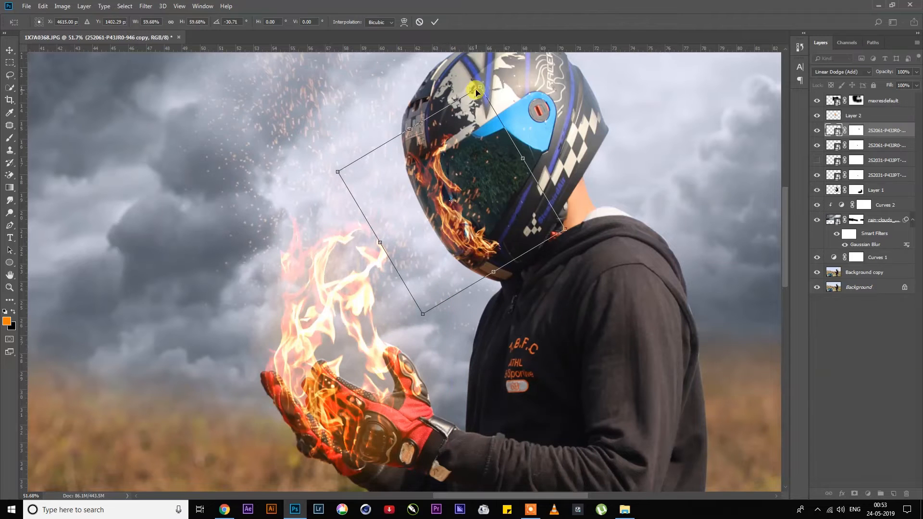
drag(475, 90, 464, 175)
drag(452, 267, 459, 235)
key(Return)
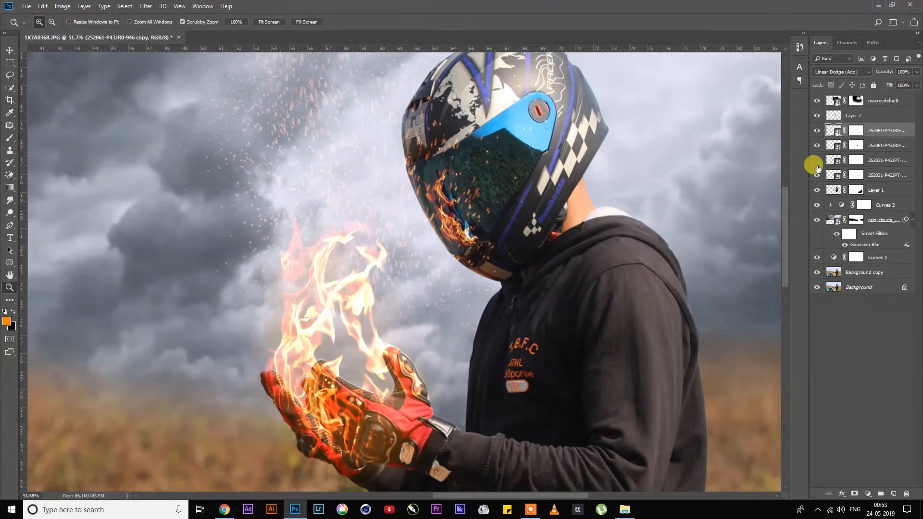
- Show the hidden visor fire layer again and check the combined reflection against the whole image
click(816, 162)
drag(189, 344, 25, 285)
drag(443, 216, 525, 202)
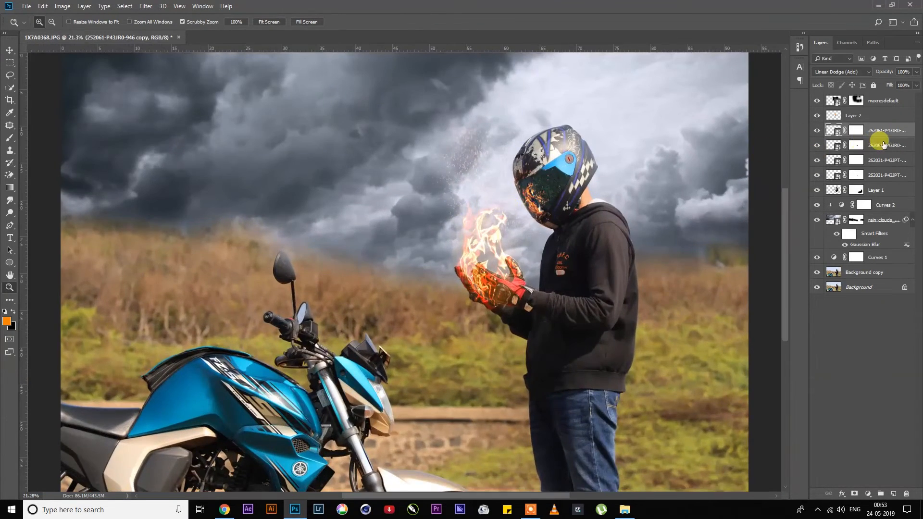
ctrl+click(883, 145)
key(v)
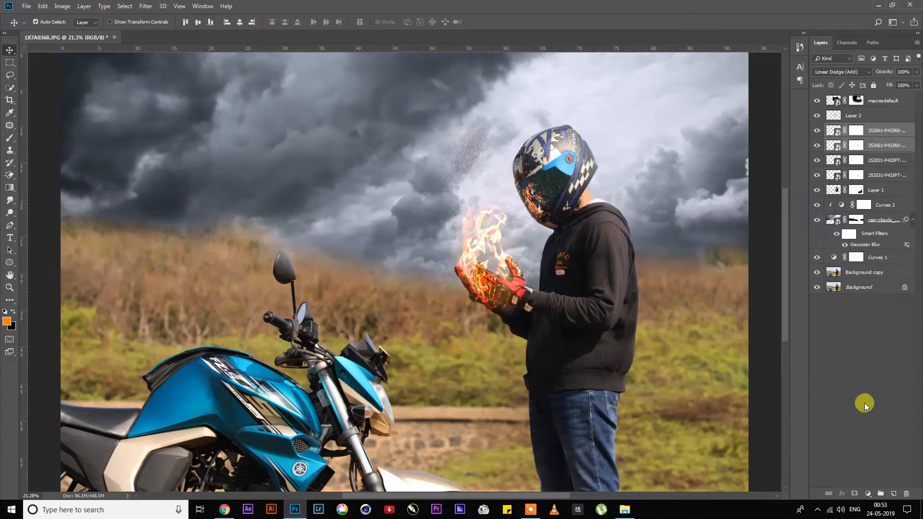
click(833, 130)
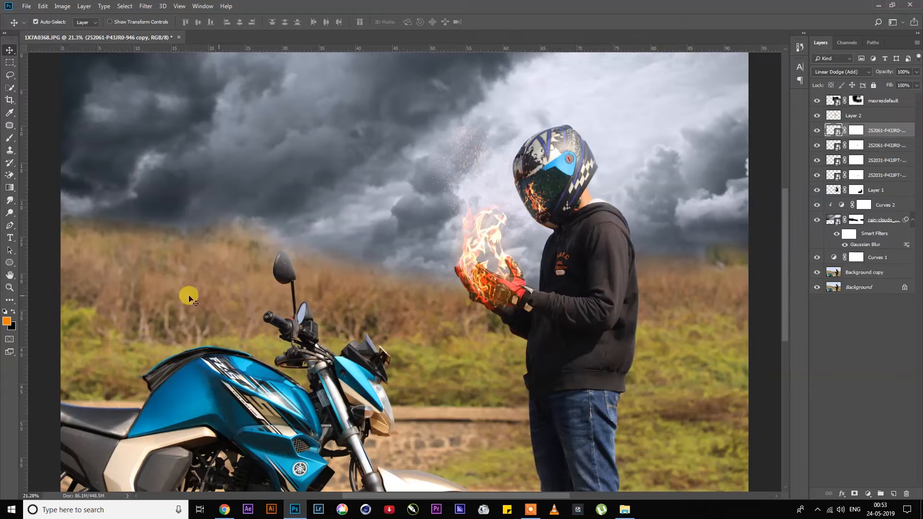
click(7, 286)
drag(409, 219, 447, 151)
- Create a merged copy of all layers from Background to maxresdefault at the top of the stack
click(10, 50)
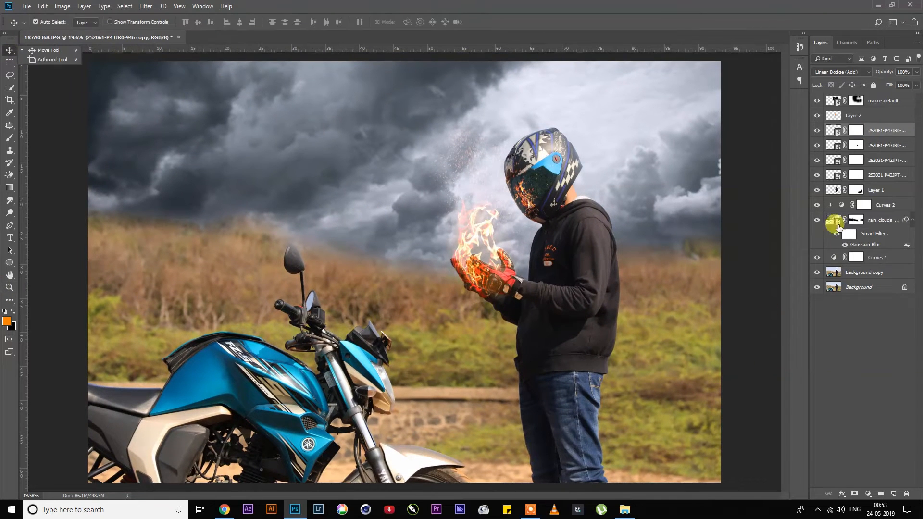
click(875, 287)
shift+click(907, 100)
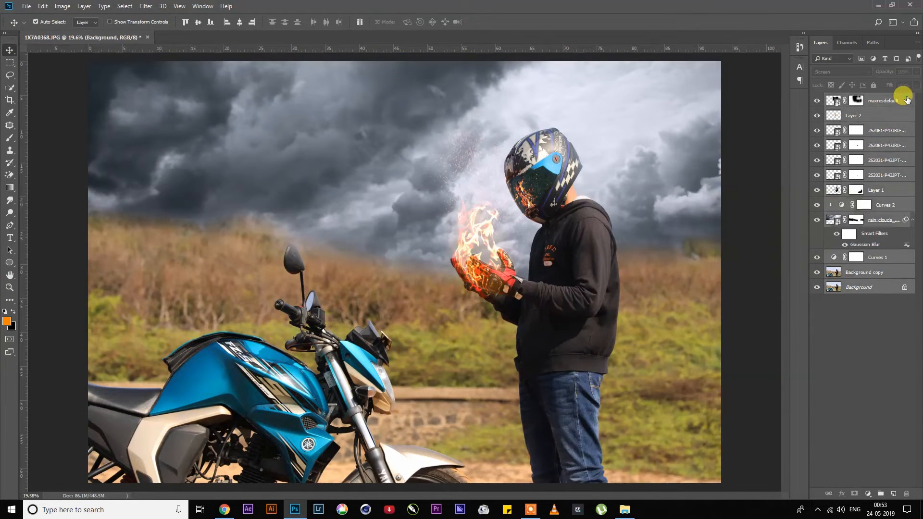
right_click(900, 288)
click(814, 378)
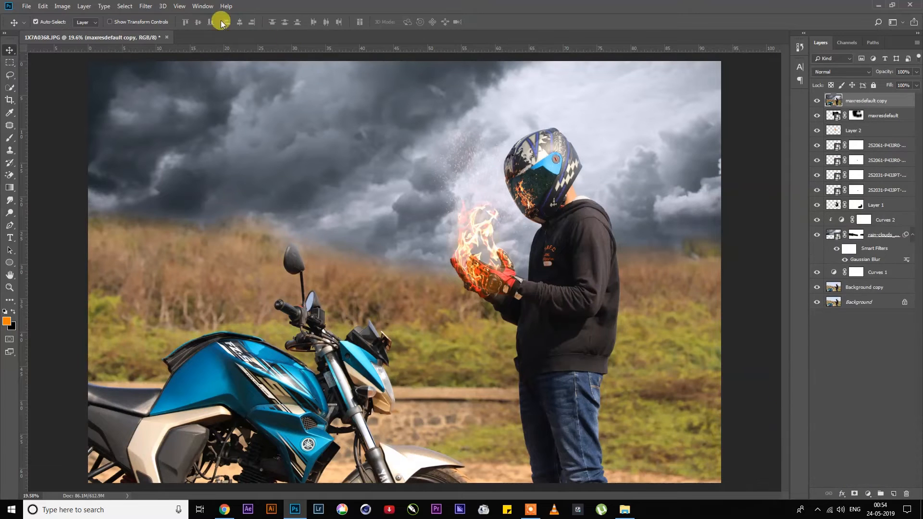
click(145, 6)
click(226, 64)
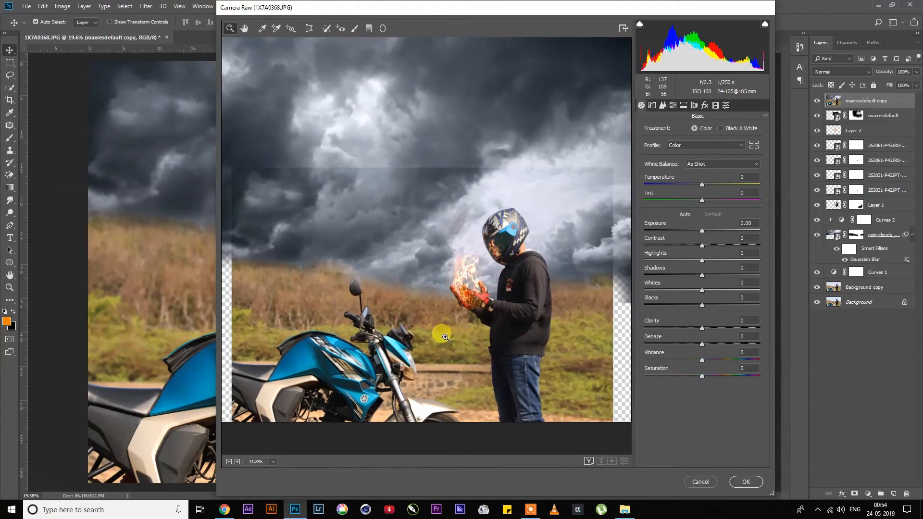
click(709, 482)
- Extend the canvas upward with the Crop tool, using the W x H x Resolution setting, to include more stormy sky
click(9, 287)
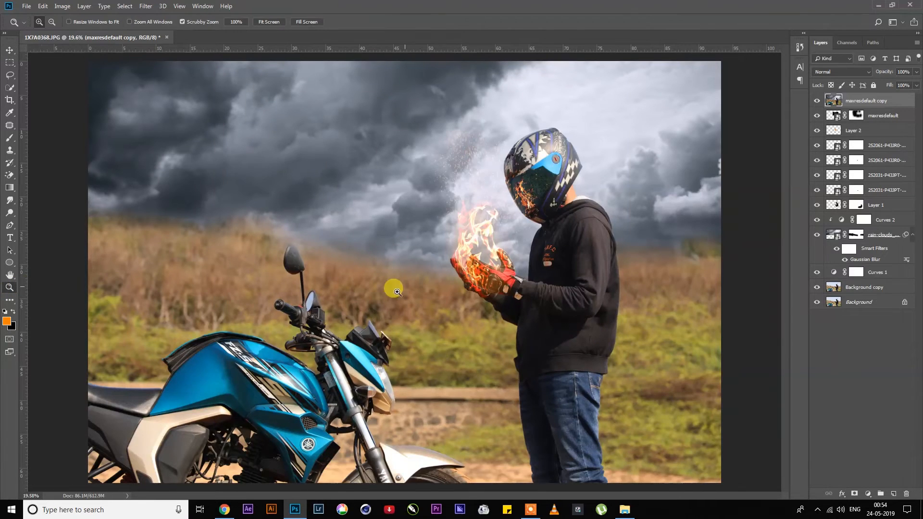
drag(394, 289, 390, 305)
right_click(9, 100)
click(72, 23)
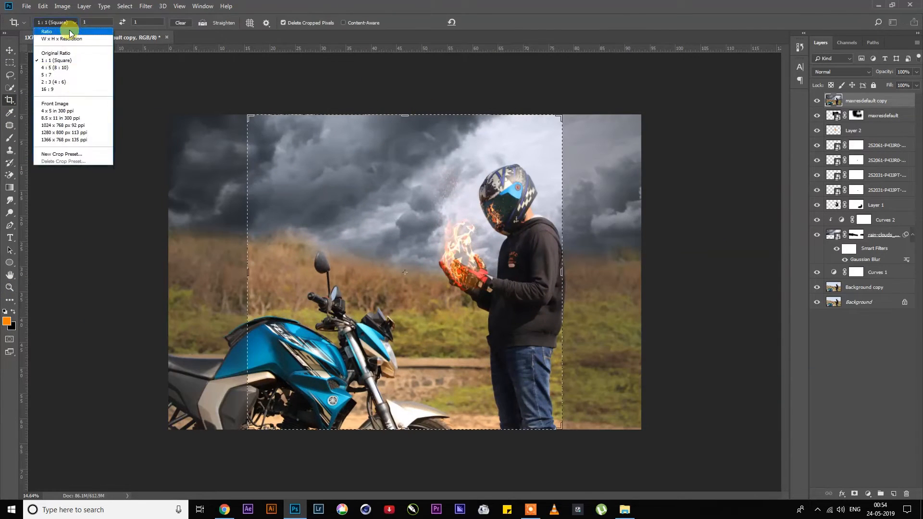
click(71, 33)
click(72, 21)
click(60, 39)
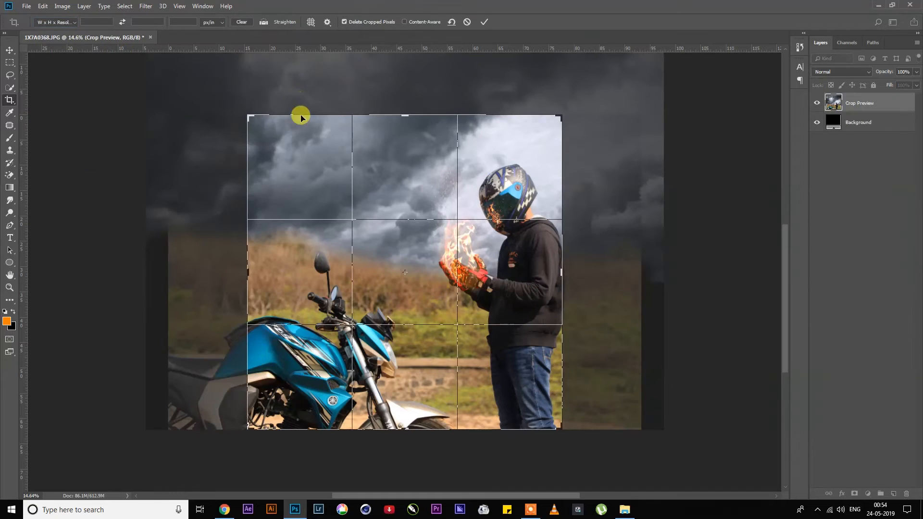
click(467, 23)
drag(404, 114, 395, 76)
key(Return)
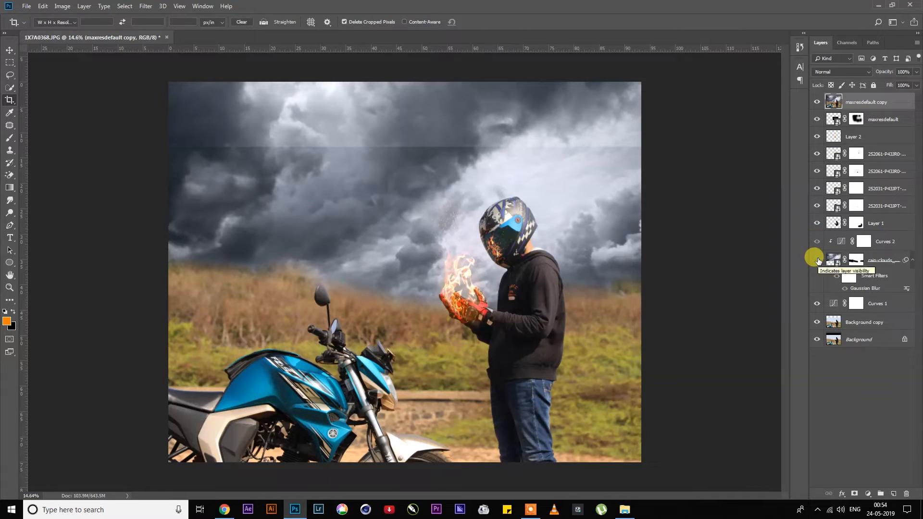
- Replace the merged top layer with a new merged duplicate of all layers from Background to maxresdefault
key(Delete)
key(v)
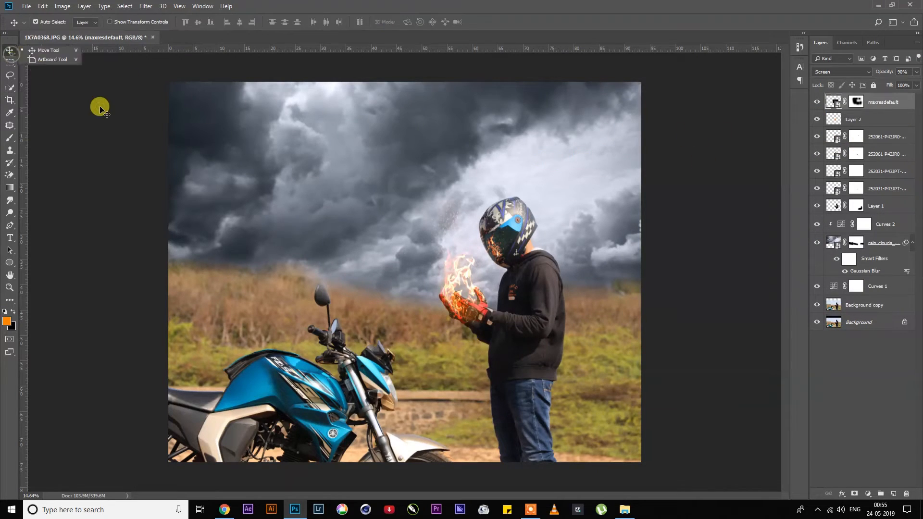
click(860, 320)
shift+click(902, 105)
key(ctrl+j)
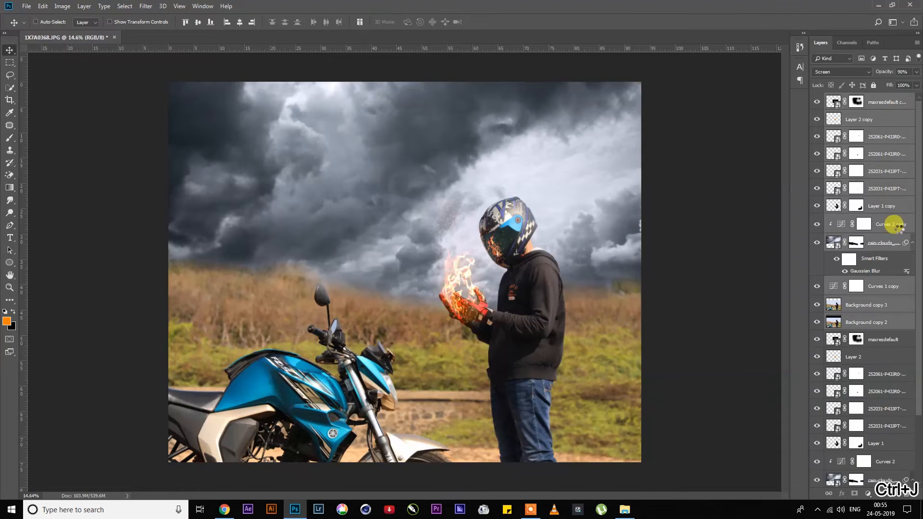
right_click(894, 321)
click(795, 377)
- Open the merged layer in the Camera Raw Filter and set Temperature to -10, Exposure to -0.50 and Contrast to +40
click(146, 6)
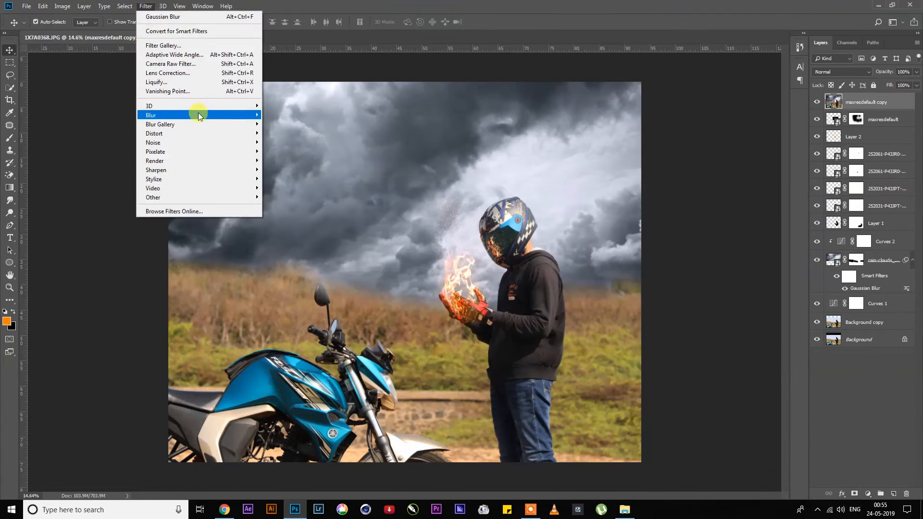
click(183, 72)
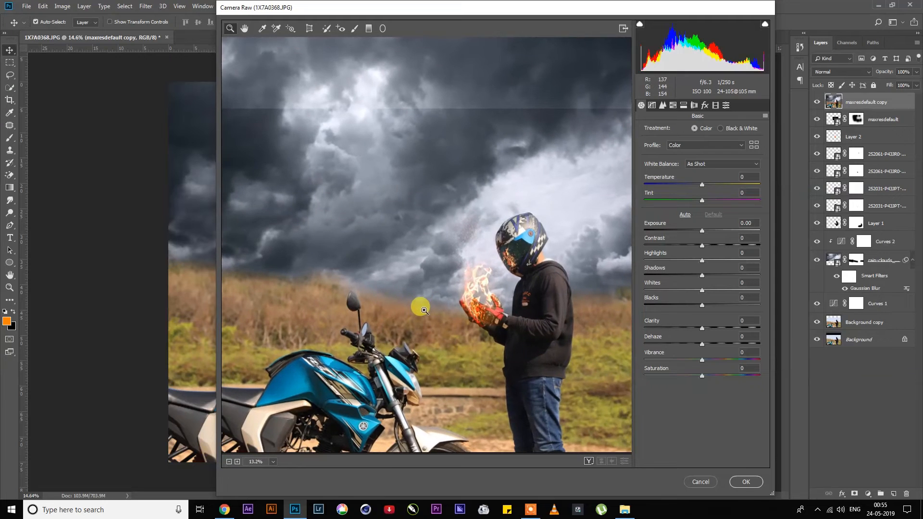
drag(701, 190, 698, 187)
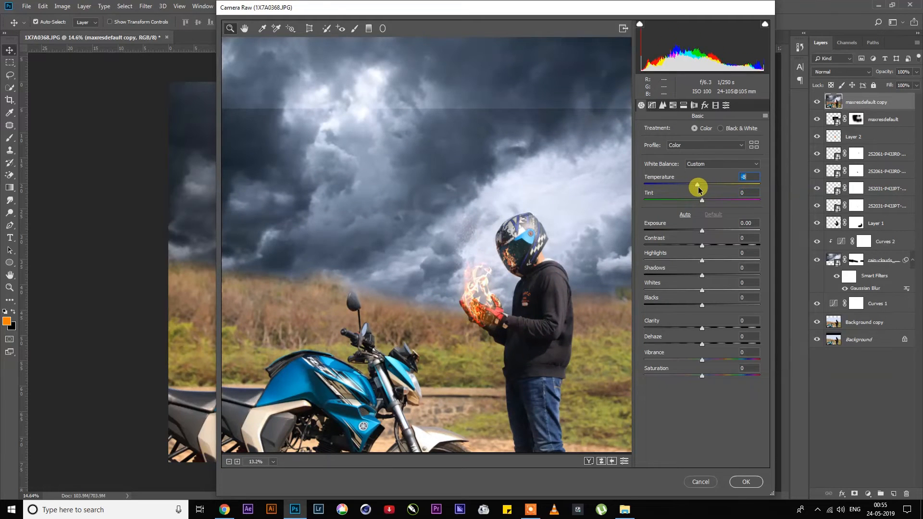
drag(701, 233, 693, 234)
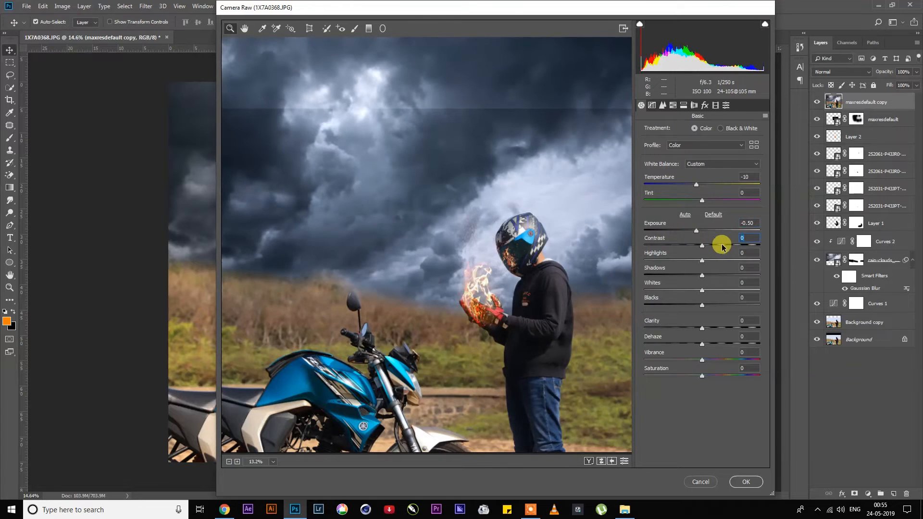
click(723, 245)
text(40)
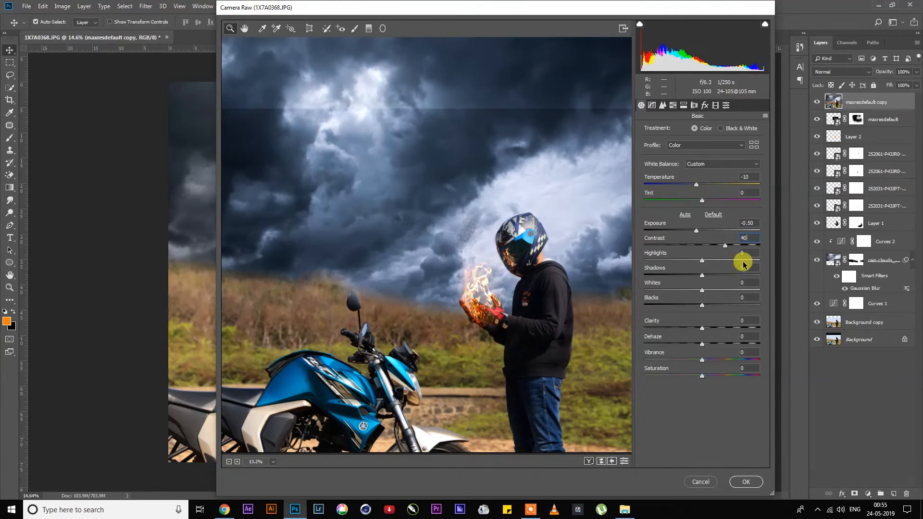
- Set Highlights -14, Shadows +27, Whites +13, Blacks +18, Clarity +23, Dehaze +12, Vibrance +10 and Saturation +10
drag(714, 261, 724, 358)
click(747, 369)
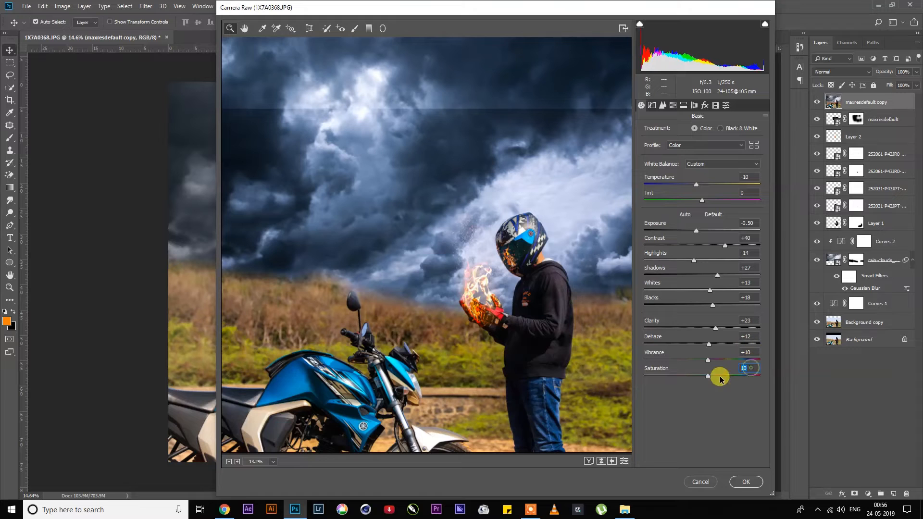
- Raise the HSL saturation of Oranges to +30 and of Blues to +15
click(653, 105)
click(662, 106)
click(674, 105)
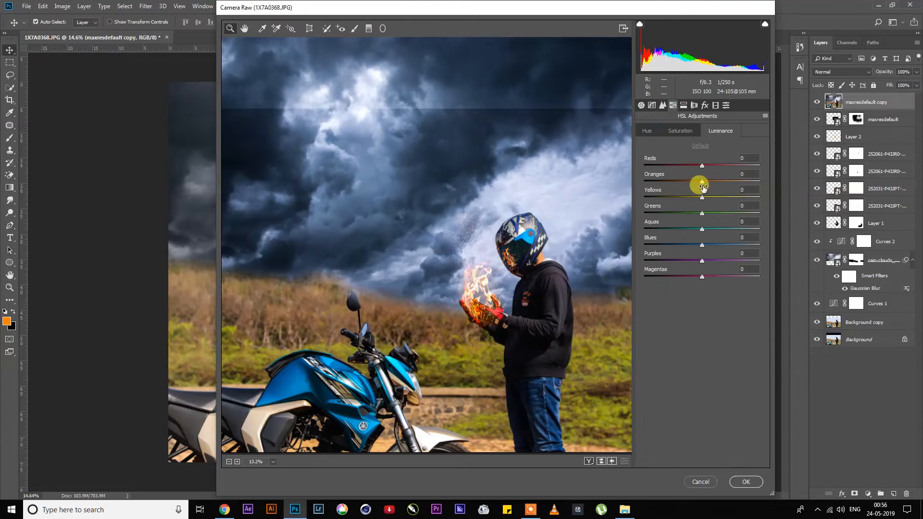
click(681, 133)
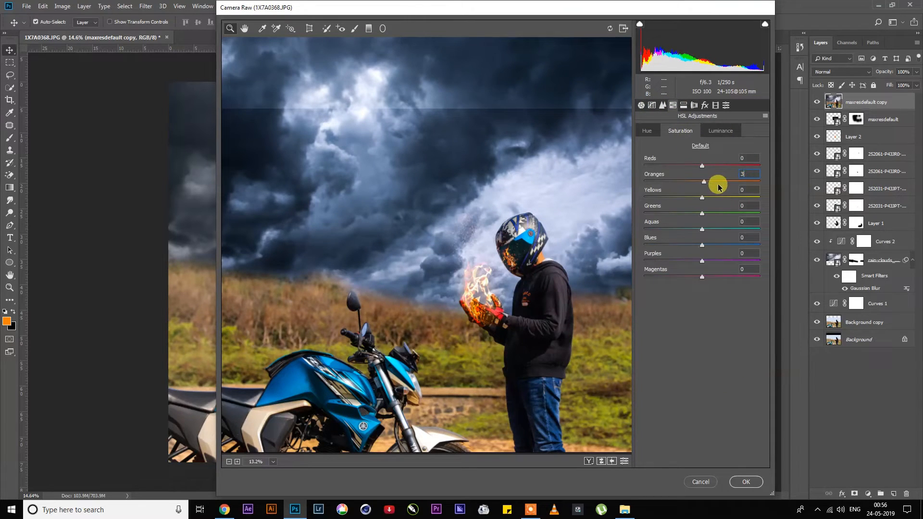
click(719, 197)
drag(702, 247, 710, 250)
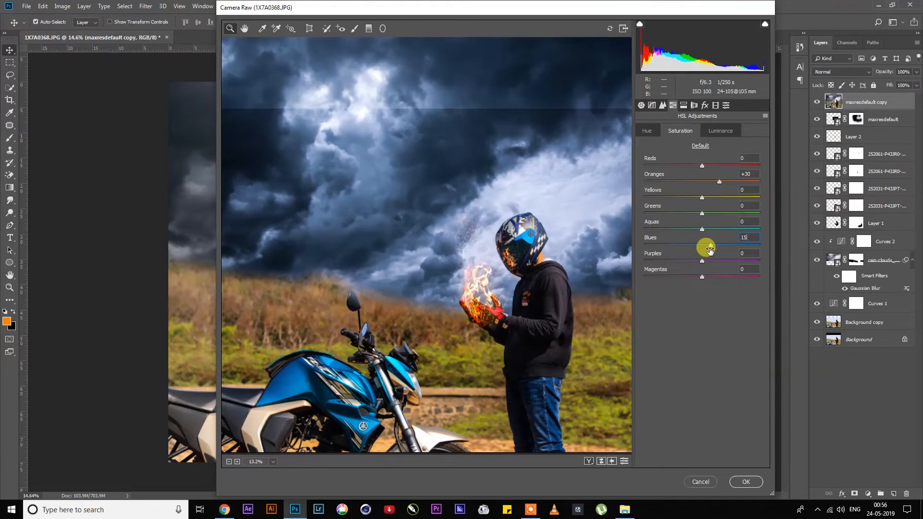
- Shift the HSL hue of Greens to about -43 and check the saturation and luminance adjustments
click(647, 130)
click(702, 213)
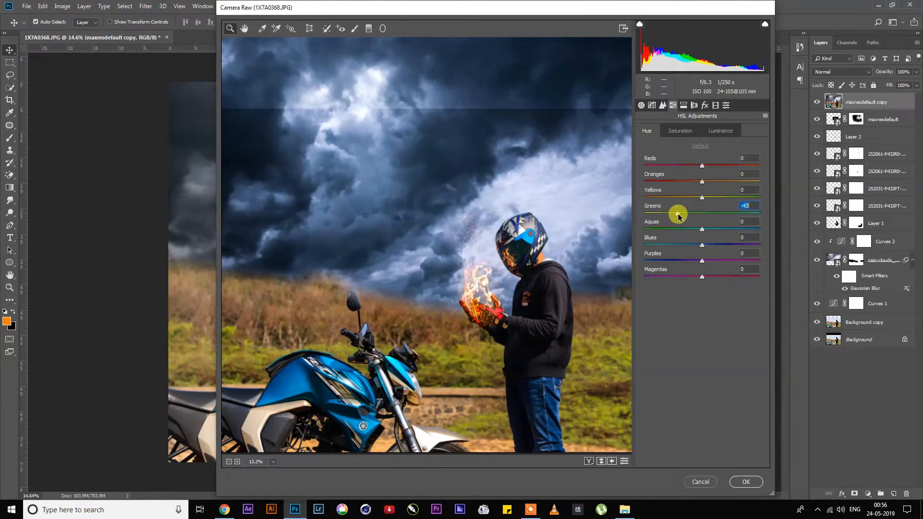
click(679, 131)
click(721, 133)
- Split-tone the highlights with hue 90 and saturation 15 and the shadows with a blue hue and saturation 15, and apply the filter
click(683, 106)
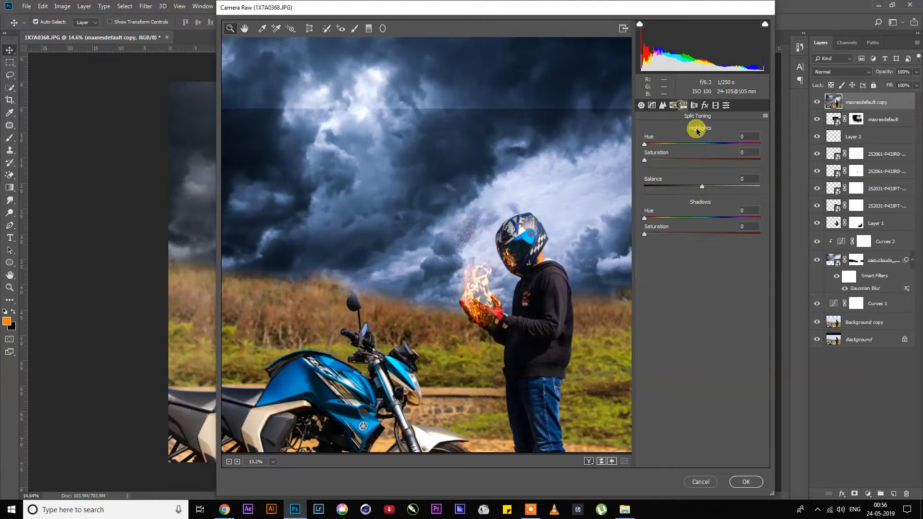
click(753, 153)
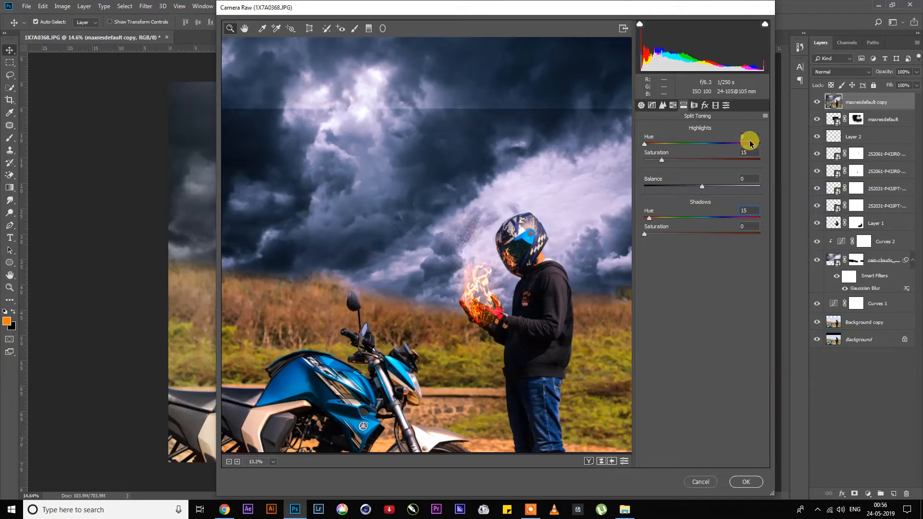
mouse_move(707, 218)
mouse_down()
mouse_move(691, 226)
mouse_move(717, 227)
mouse_up()
drag(661, 145, 672, 144)
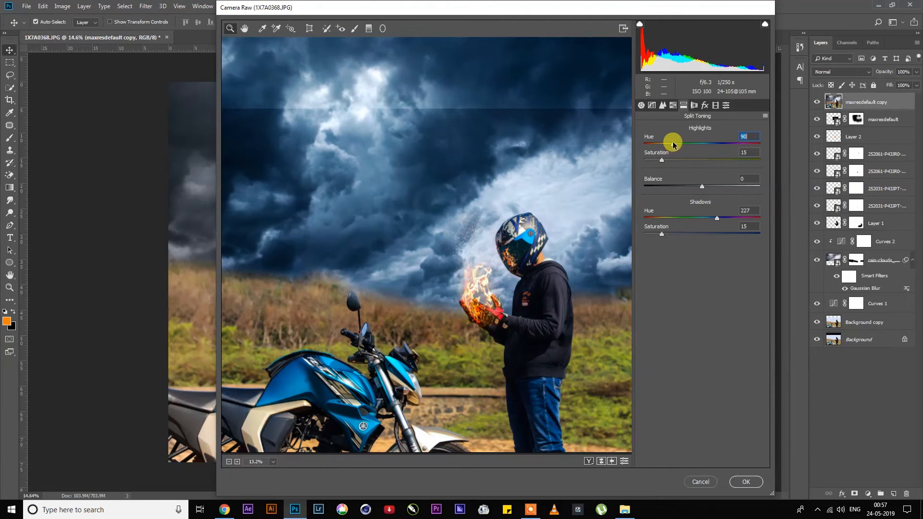
mouse_move(717, 218)
mouse_down()
mouse_move(738, 217)
mouse_move(721, 221)
mouse_up()
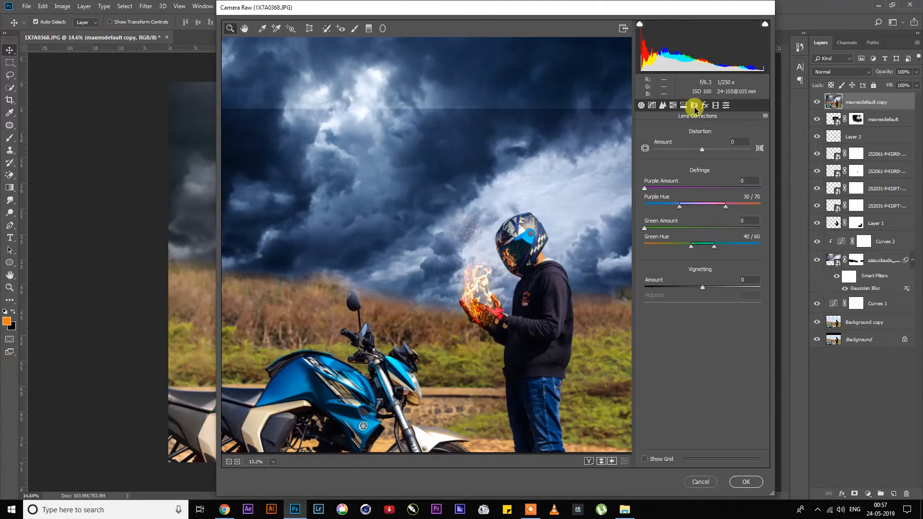
click(726, 105)
click(747, 482)
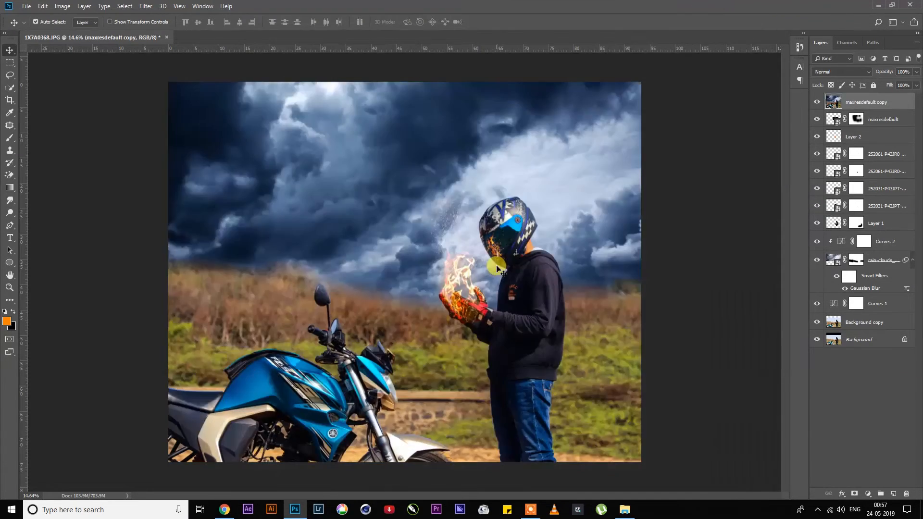
- Duplicate the color-graded maxresdefault copy layer
key(z)
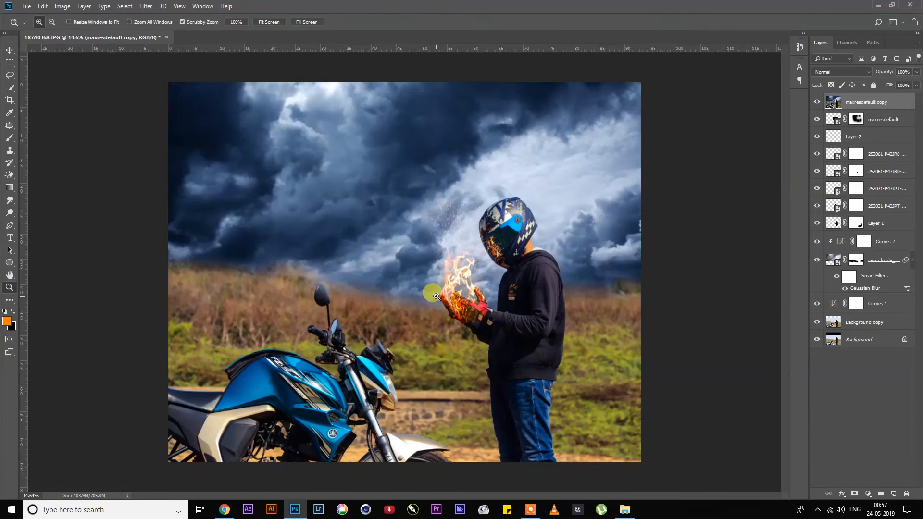
key(ctrl+j)
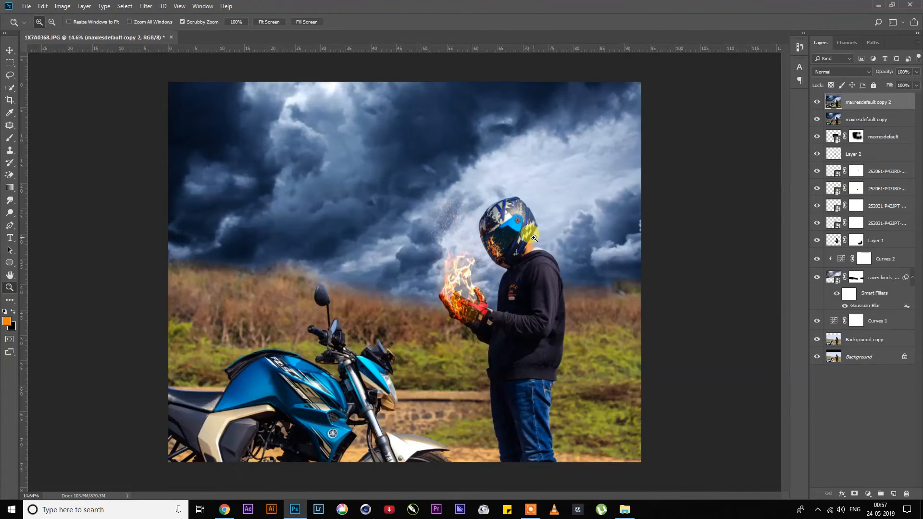
click(867, 493)
click(865, 374)
drag(848, 138, 860, 151)
click(905, 494)
click(868, 494)
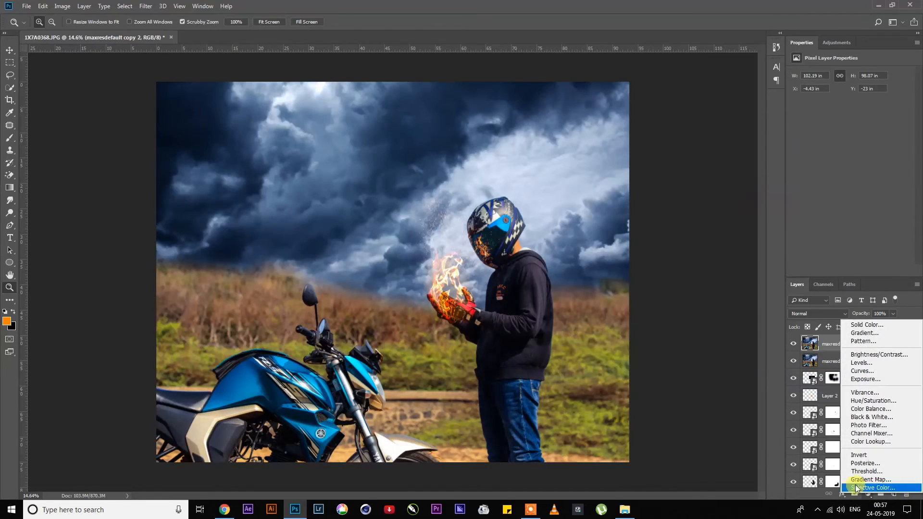
click(860, 364)
drag(805, 142, 855, 144)
click(906, 494)
click(917, 42)
click(858, 58)
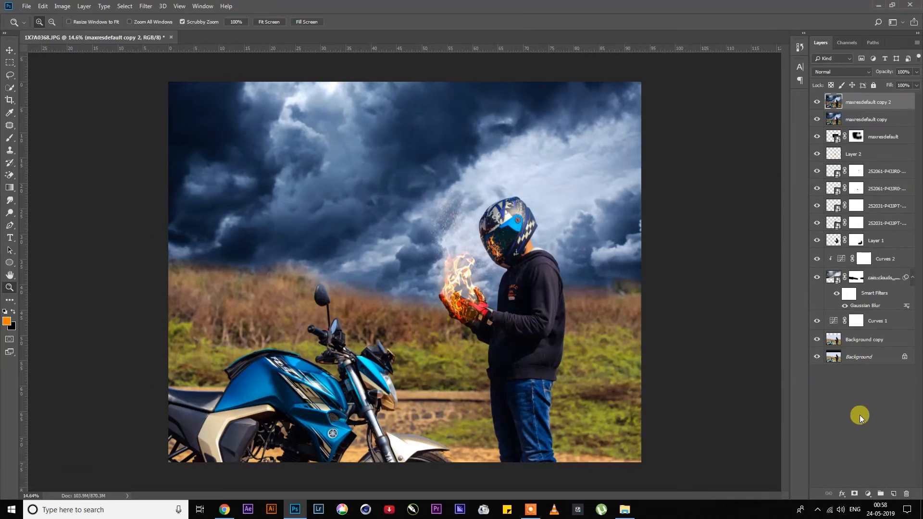
- Add a Brightness/Contrast adjustment layer above the color-graded copy with brightness -50 and contrast -15
click(868, 494)
click(865, 352)
drag(850, 98, 829, 99)
text(-50)
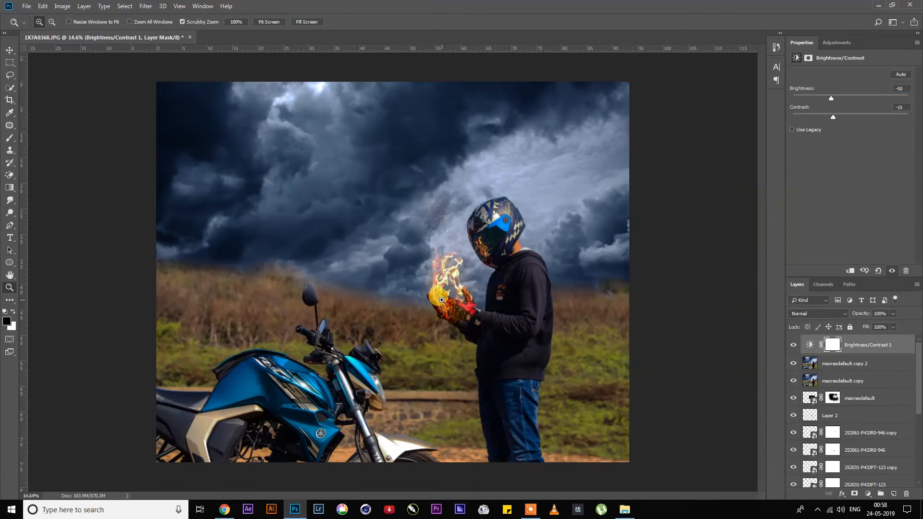
click(411, 286)
click(792, 346)
drag(579, 294, 552, 291)
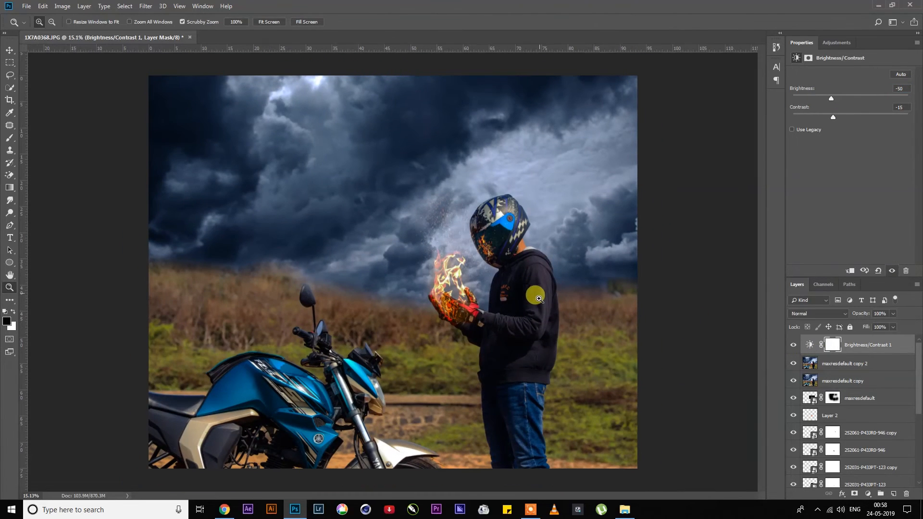
click(878, 363)
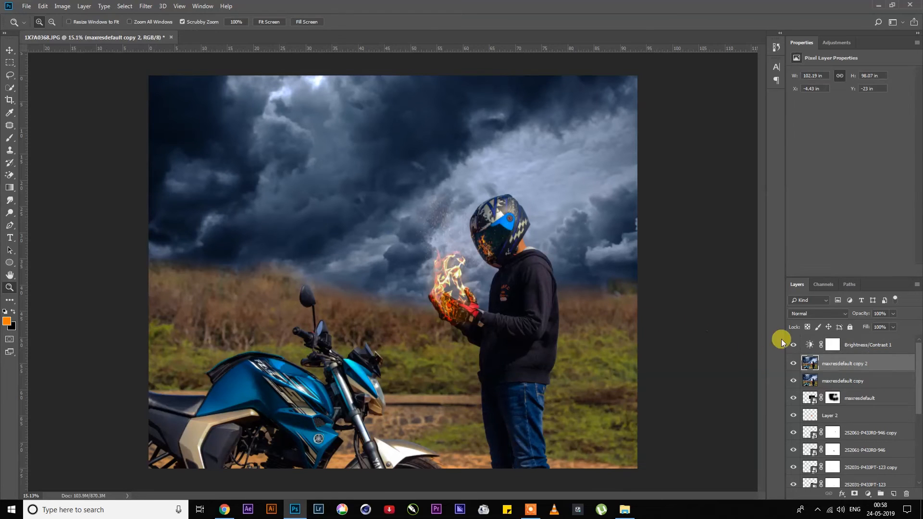
click(146, 6)
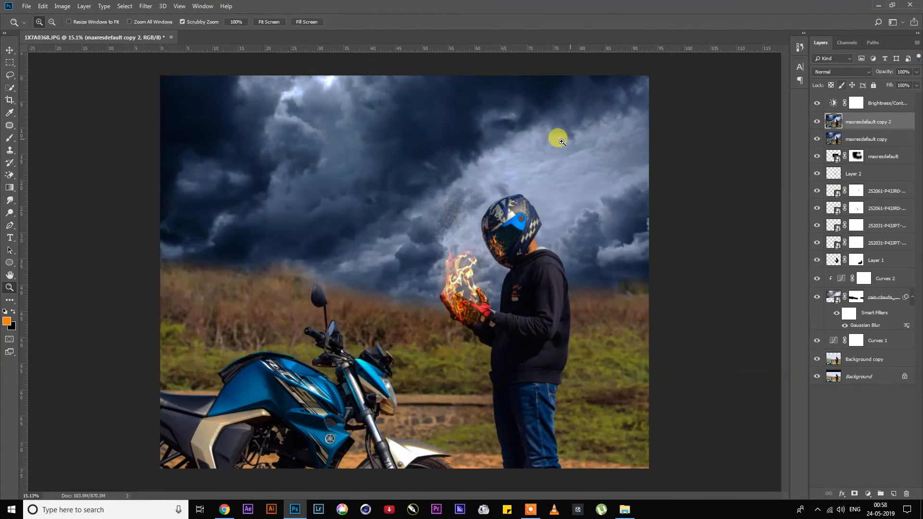
click(145, 6)
mouse_move(201, 115)
click(292, 150)
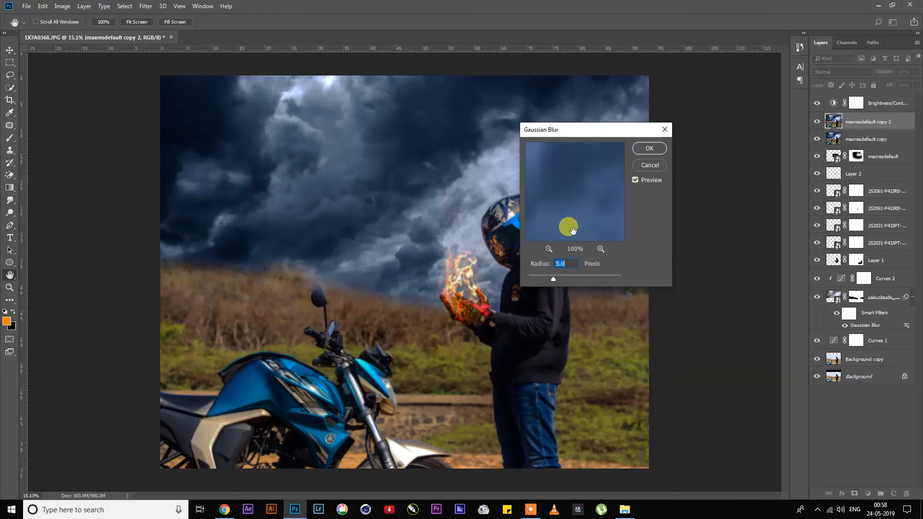
click(656, 165)
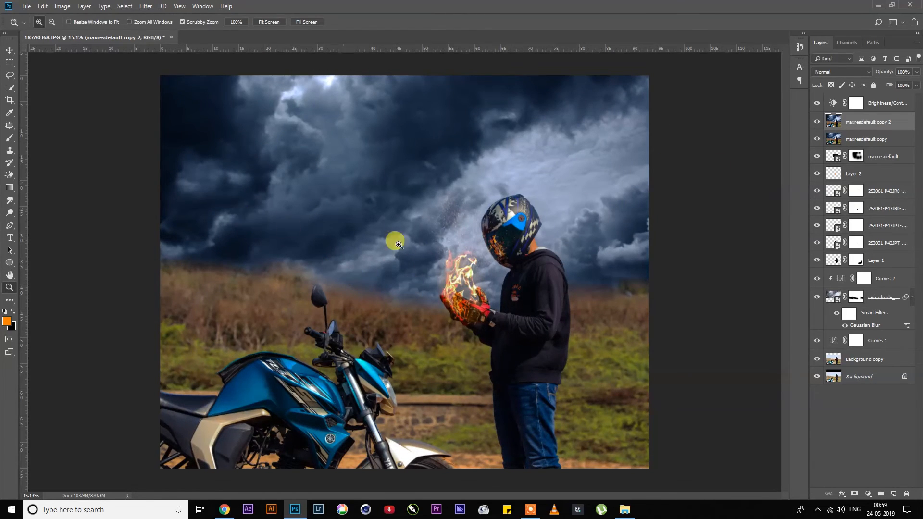
- Darken the Brightness/Contrast adjustment layer further to brightness -85 and contrast -20
double_click(832, 103)
drag(840, 100, 819, 105)
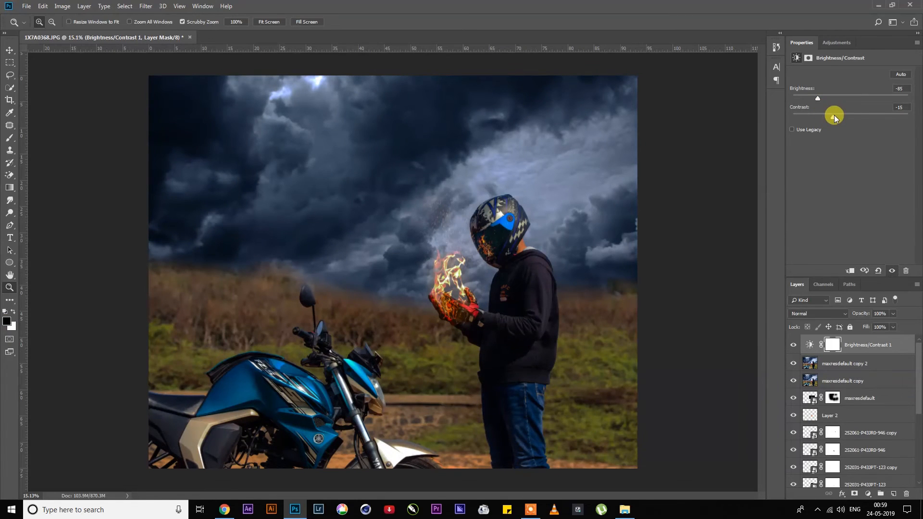
drag(471, 277, 478, 270)
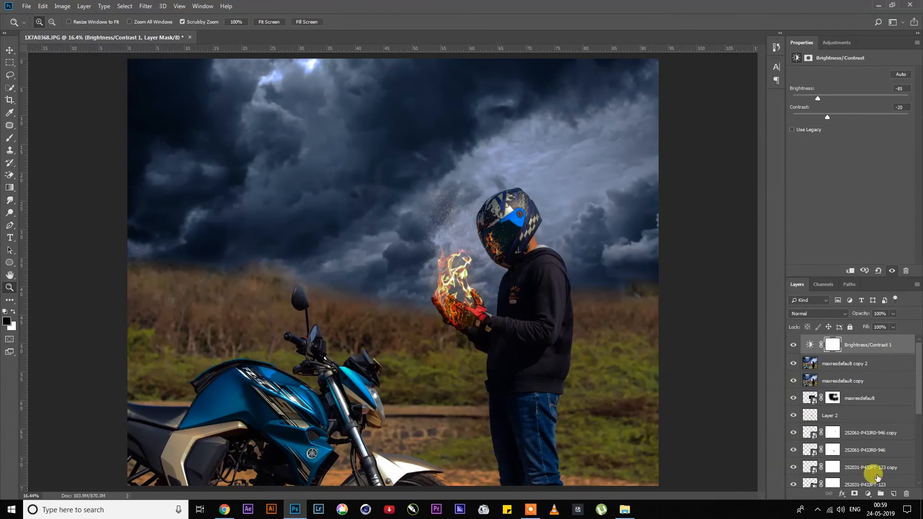
click(917, 43)
click(900, 95)
- Paint a soft orange glow over the burning gloves on a new top layer and set its blend mode to Screen
click(893, 494)
key(b)
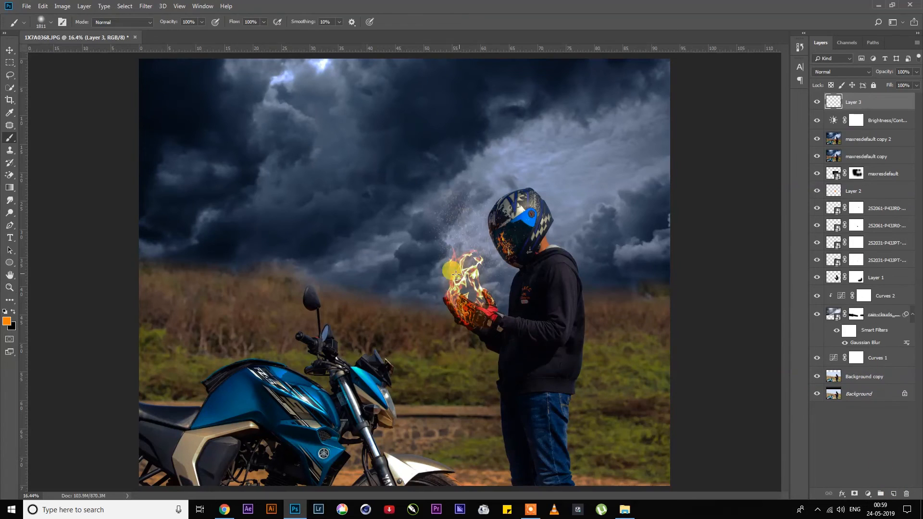
drag(468, 277, 473, 307)
click(849, 71)
click(833, 156)
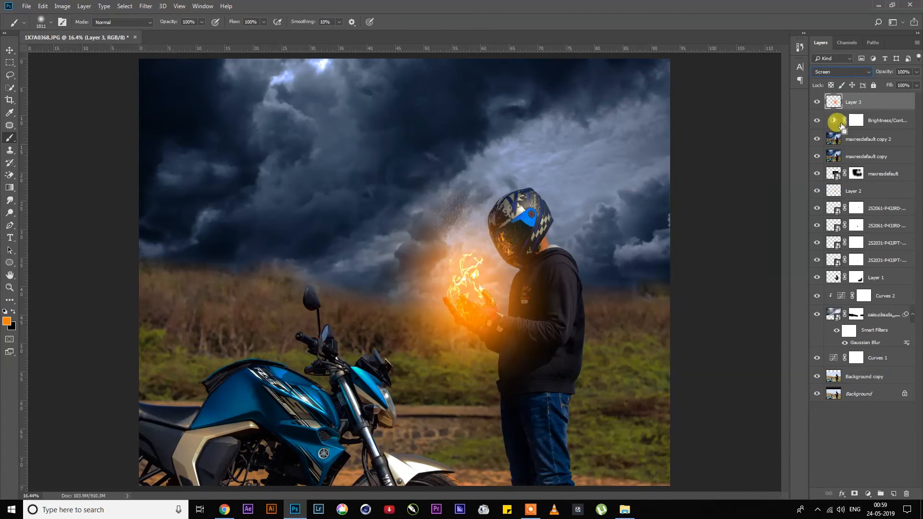
- Transform the orange glow to about 40% width and 64% height, slightly skewed to fit tightly around the flames and gloves
key(ctrl+t)
drag(585, 157, 504, 252)
drag(432, 250, 438, 156)
drag(438, 340, 469, 339)
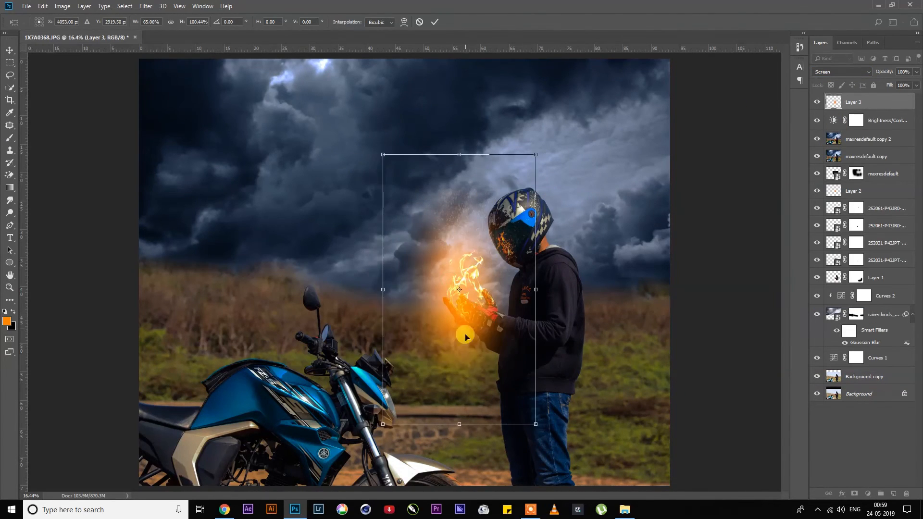
drag(462, 424, 477, 348)
drag(482, 250, 486, 283)
drag(386, 285, 444, 284)
drag(507, 278, 482, 280)
drag(514, 384, 502, 359)
drag(422, 189, 410, 186)
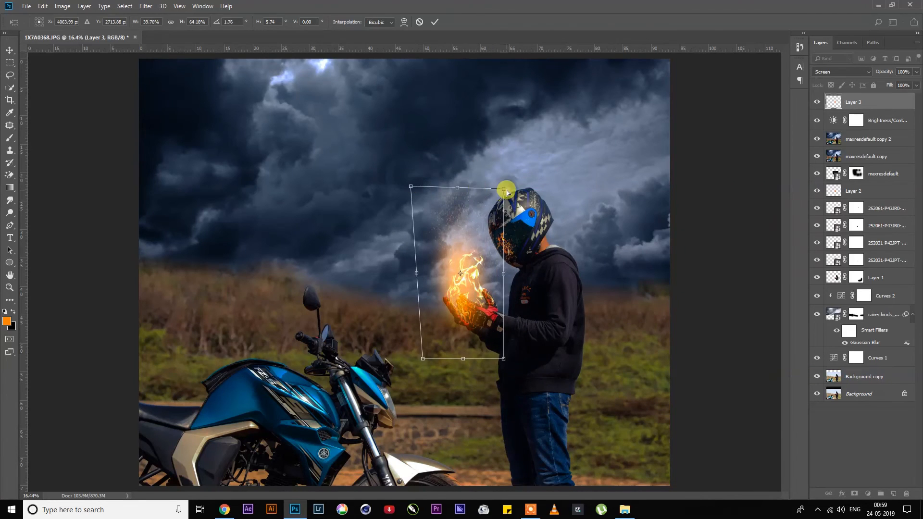
mouse_move(504, 189)
mouse_down()
mouse_move(515, 182)
mouse_move(508, 185)
mouse_up()
key(Return)
key(v)
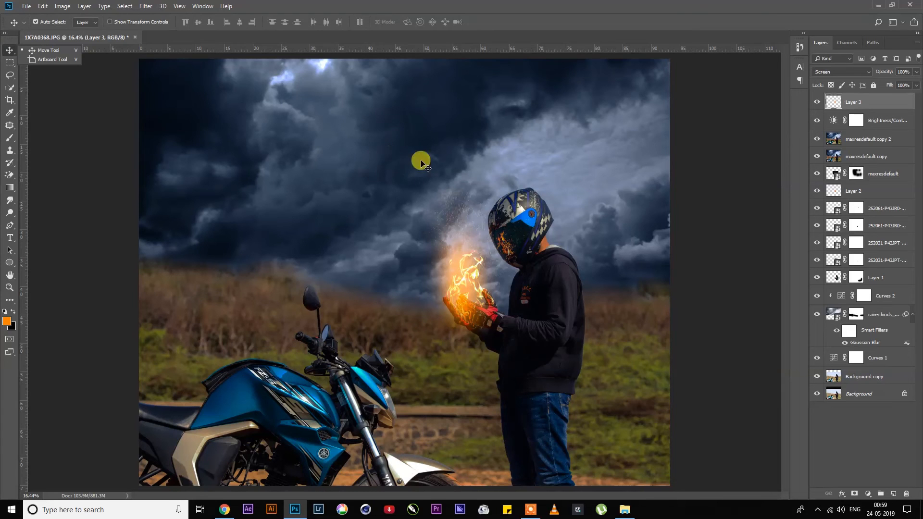
- Place the smoke image 1 from the desktop as the top layer over the flames and set its blend mode to Multiply
click(837, 392)
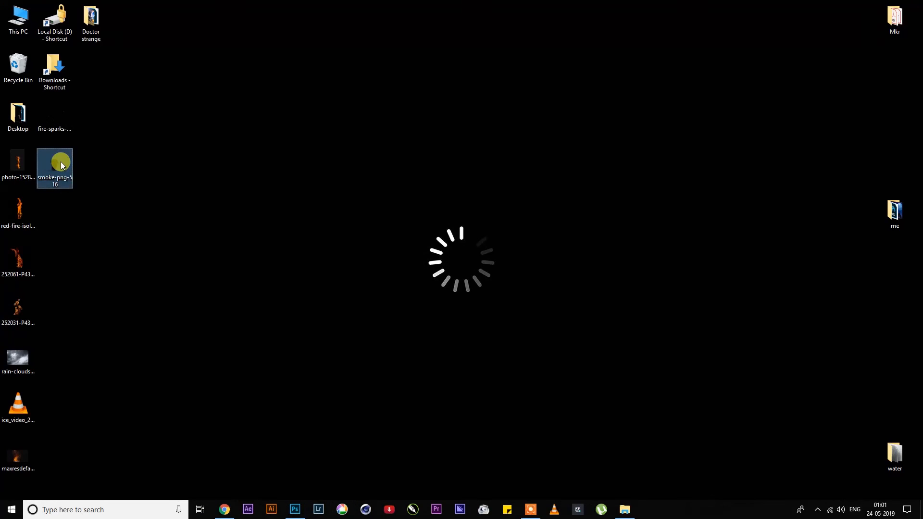
drag(61, 162, 470, 262)
key(Return)
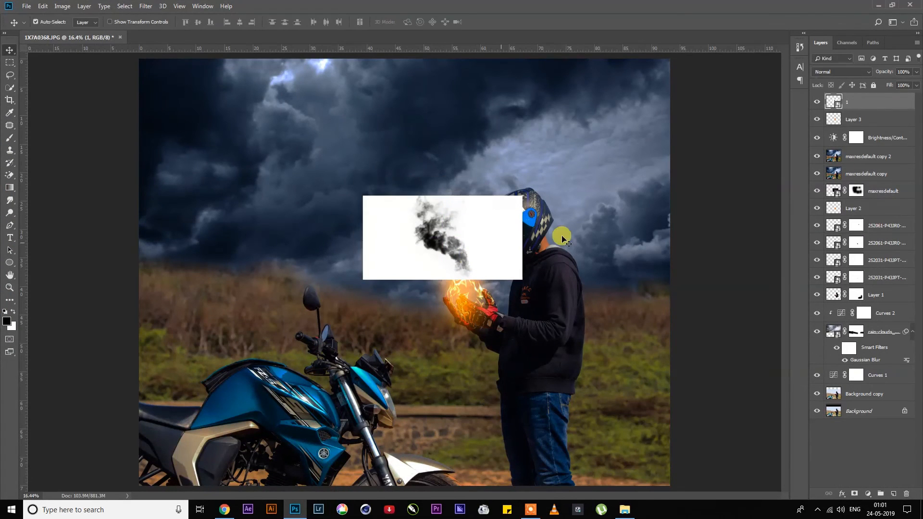
click(841, 72)
click(823, 152)
click(840, 72)
click(839, 110)
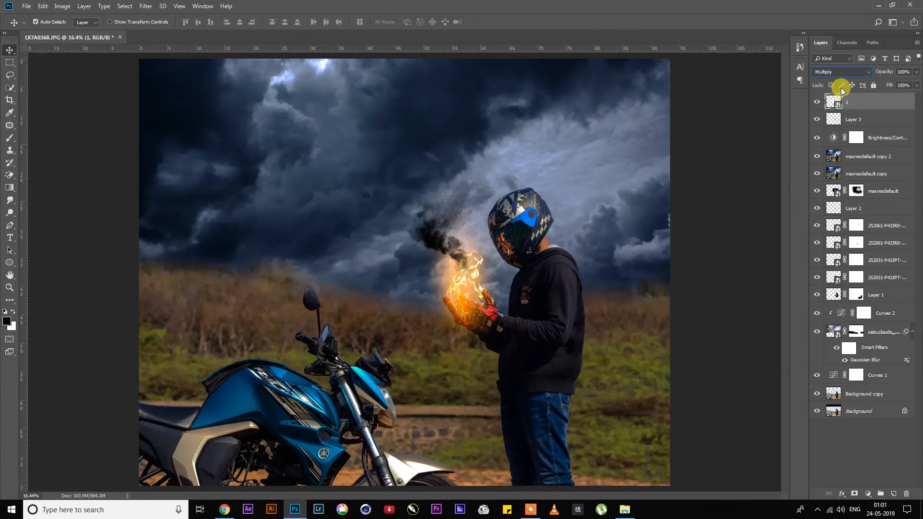
- Enlarge and reposition the smoke so it rises above the flames, and set its layer opacity to 80%
key(ctrl+t)
drag(363, 196, 296, 157)
drag(448, 202, 556, 140)
key(Return)
click(835, 104)
text(80)
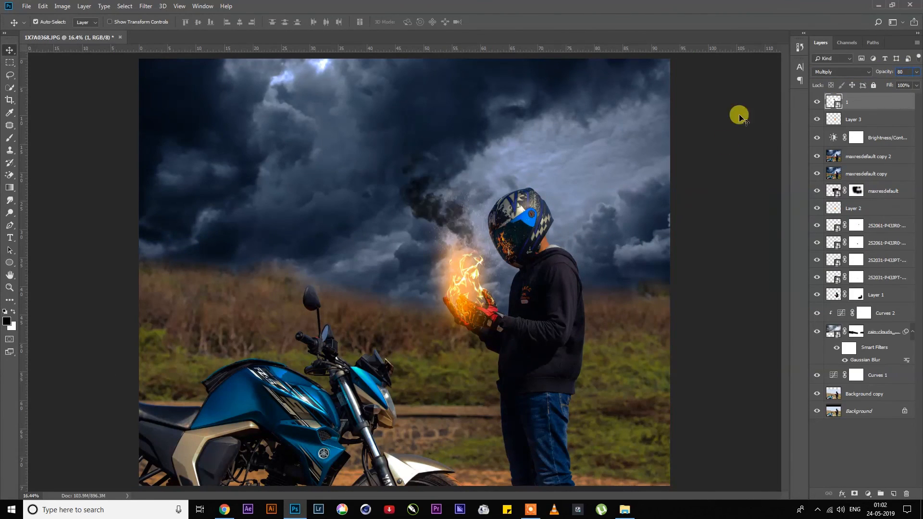
- Move the smoke slightly up and to the left so it lines up with the tip of the flames
key(ctrl+t)
mouse_move(551, 256)
mouse_down()
mouse_move(574, 254)
mouse_move(537, 249)
mouse_up()
key(Return)
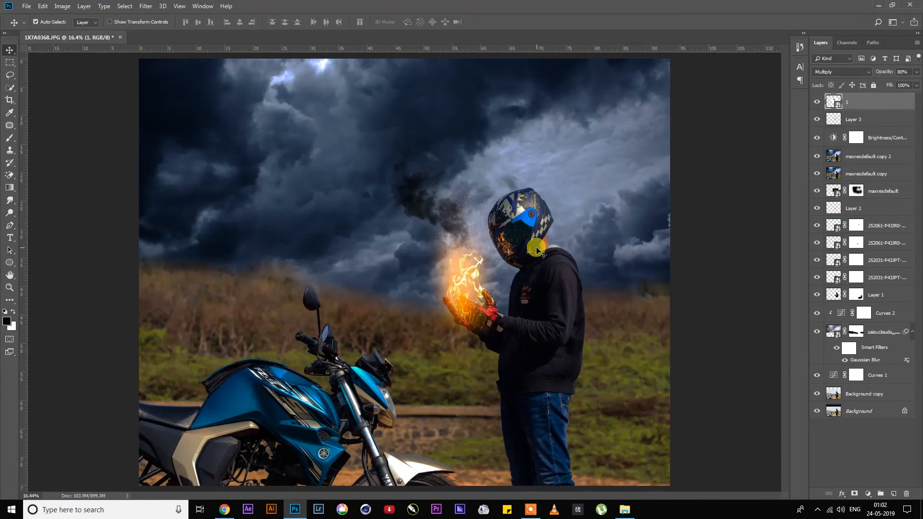
- Save the finished composite to the Desktop as a JPEG named 20
click(33, 4)
click(48, 93)
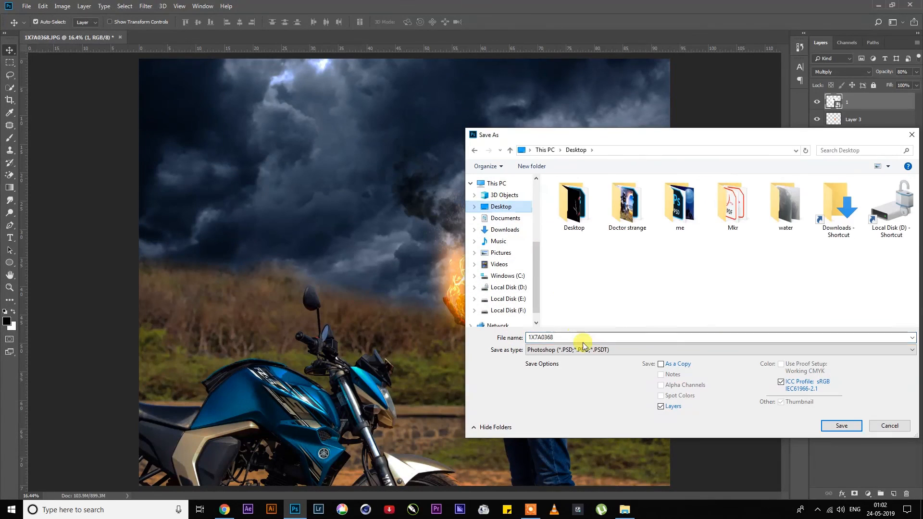
text(20)
click(596, 349)
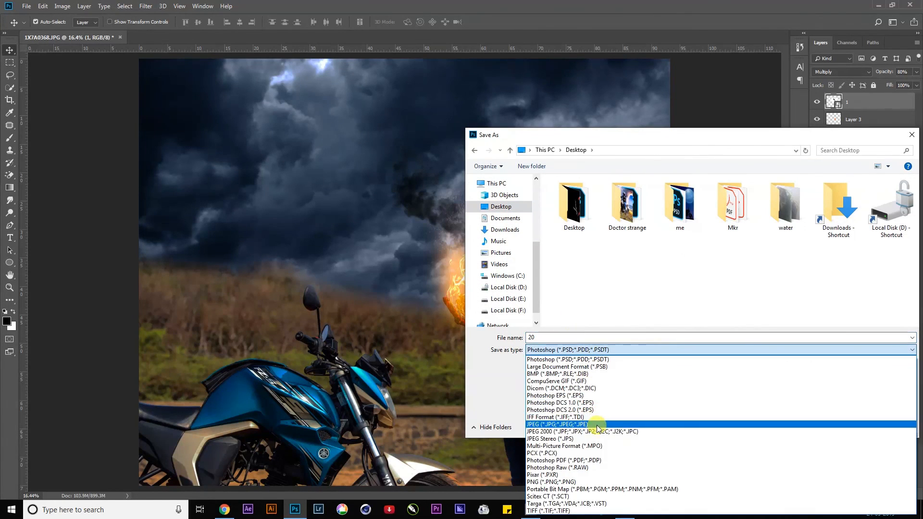
click(594, 422)
key(Return)
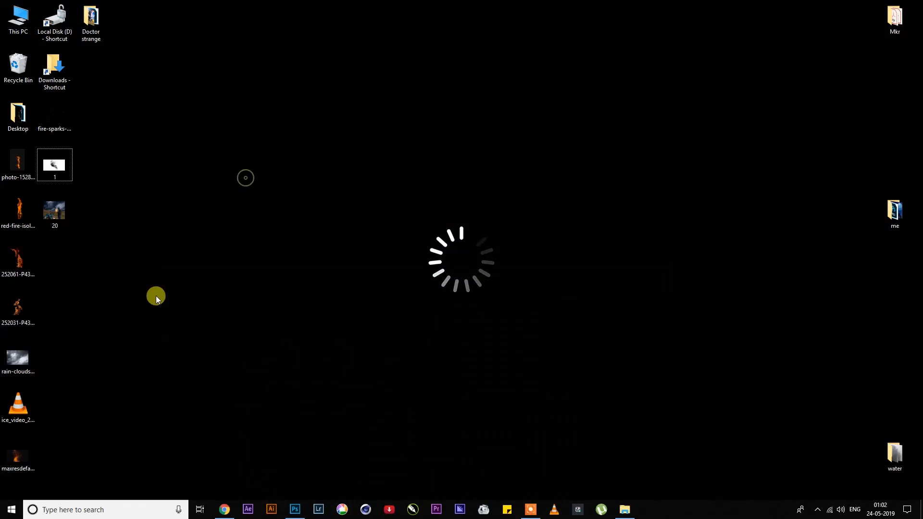